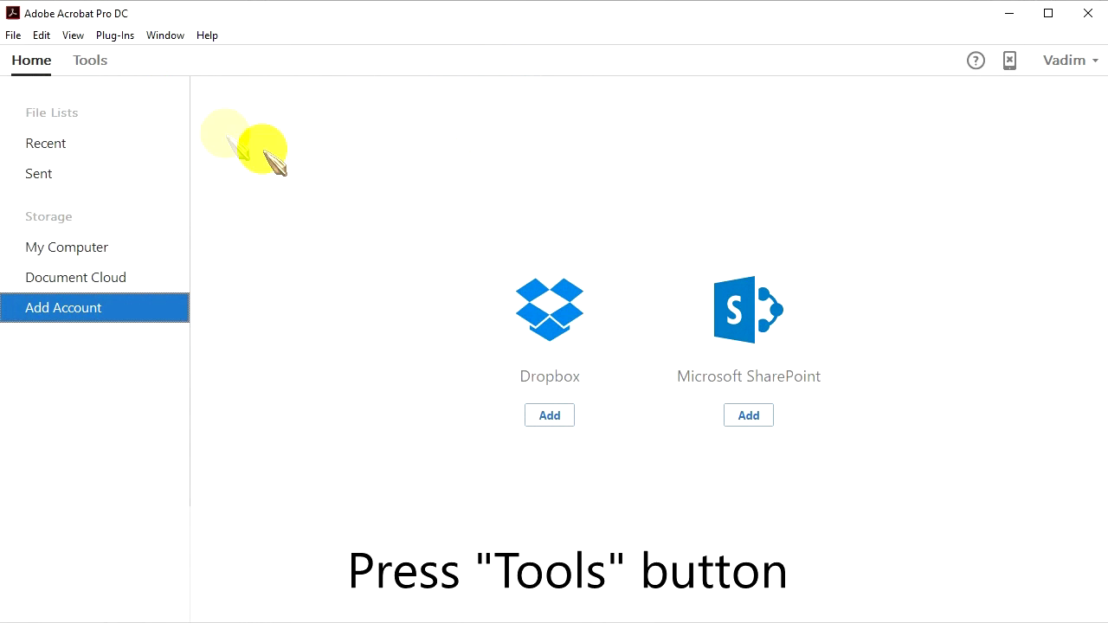
- Open fw2--2016.pdf from the Evermap folder in the Prepare Form tool and start form editing
{"action": "left_click", "coordinate": [92, 66]}
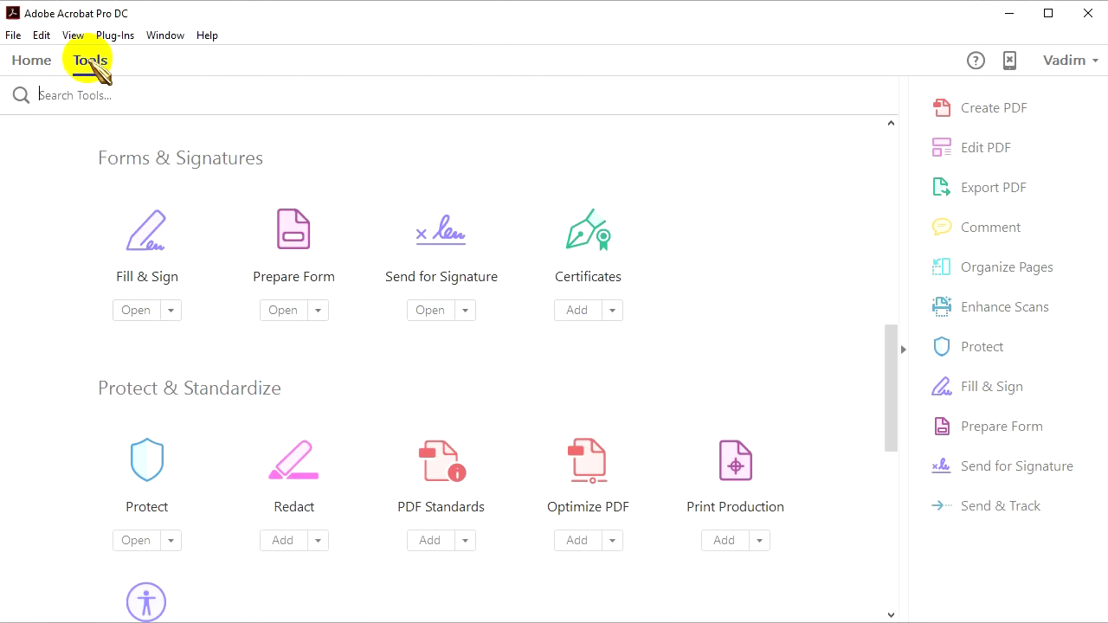
{"action": "left_click", "coordinate": [290, 239]}
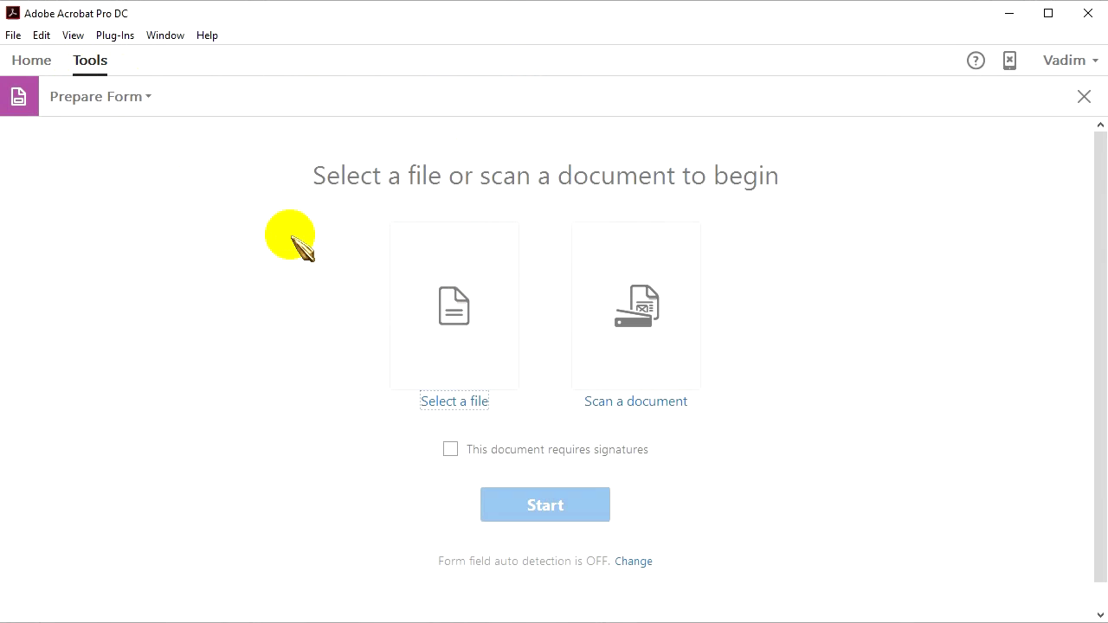
{"action": "left_click", "coordinate": [443, 310]}
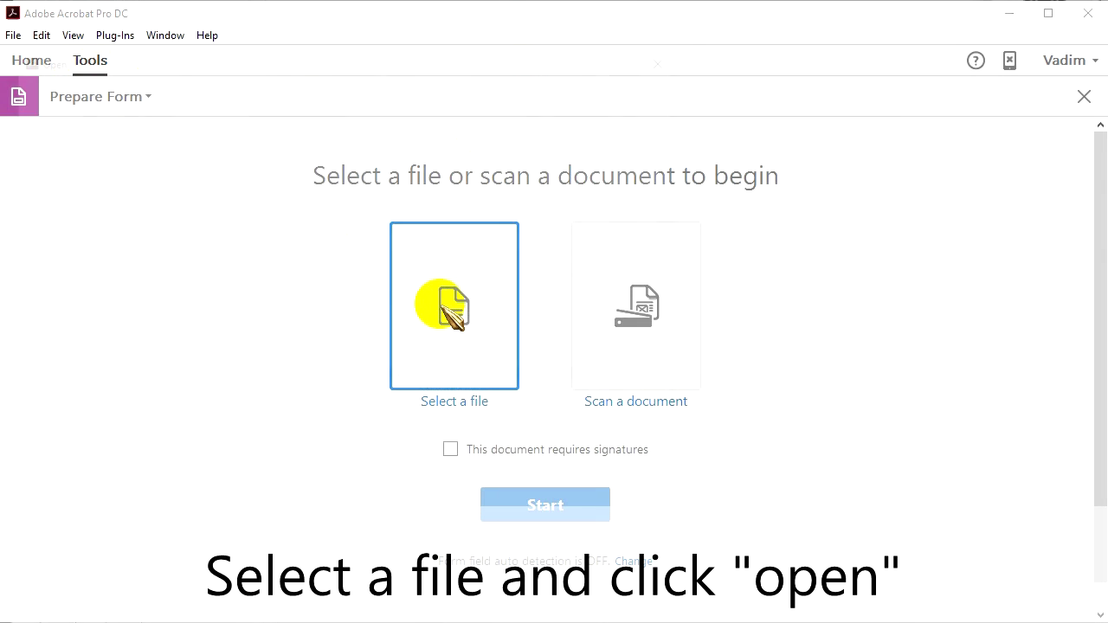
{"action": "left_click", "coordinate": [408, 292]}
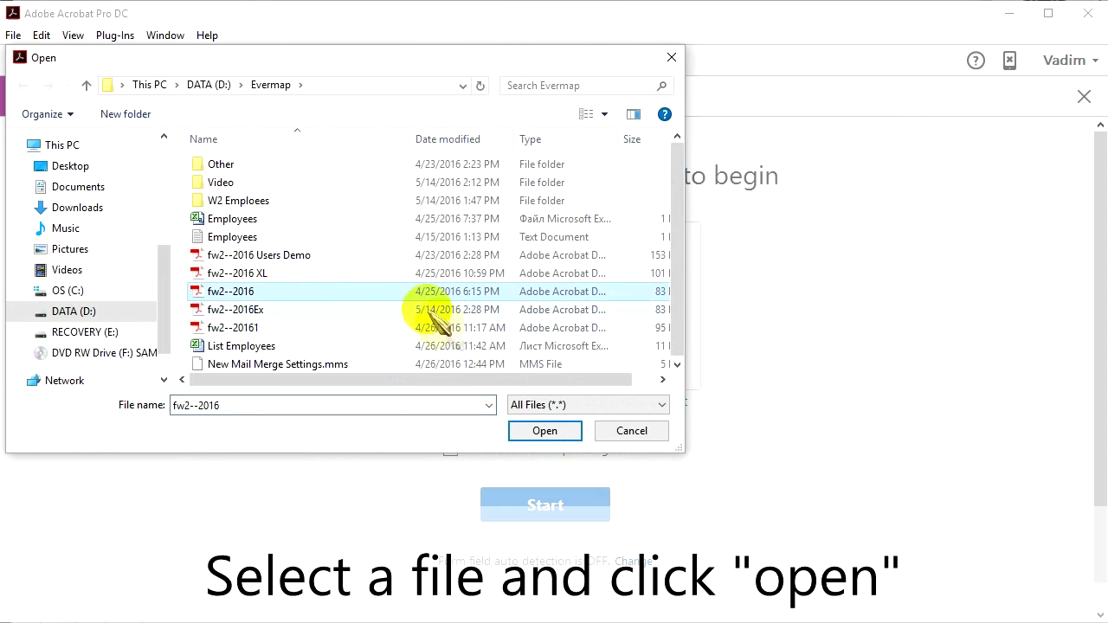
{"action": "left_click", "coordinate": [545, 432]}
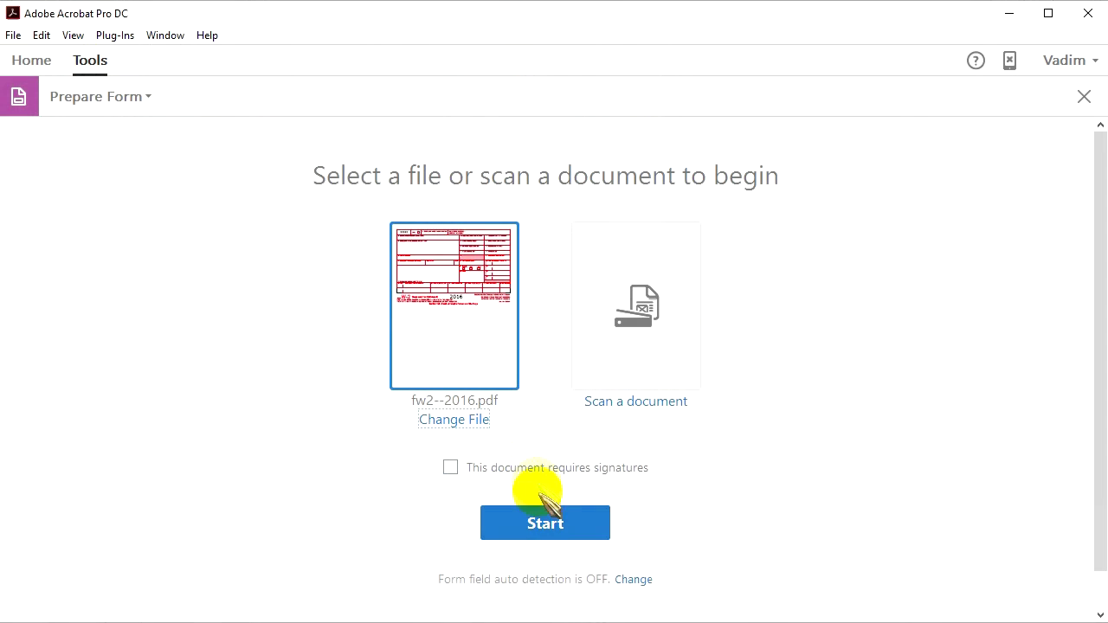
{"action": "left_click", "coordinate": [547, 525]}
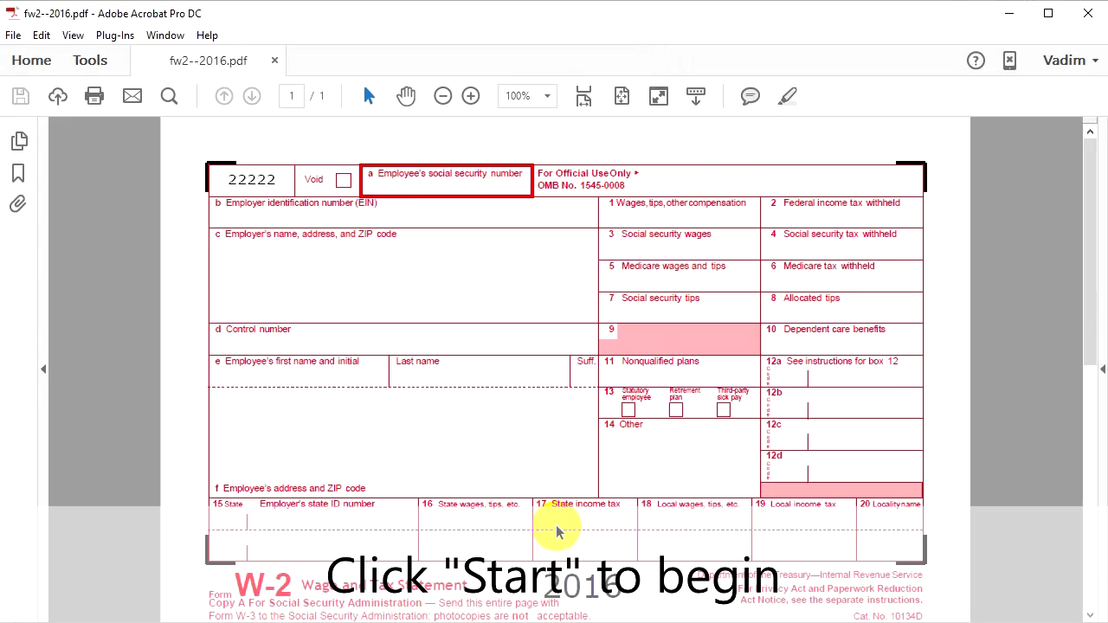
- Add a text field in box a, Employee's social security number, and name it SSN
{"action": "scroll", "coordinate": [470, 446], "scroll_direction": "down", "scroll_amount": 1}
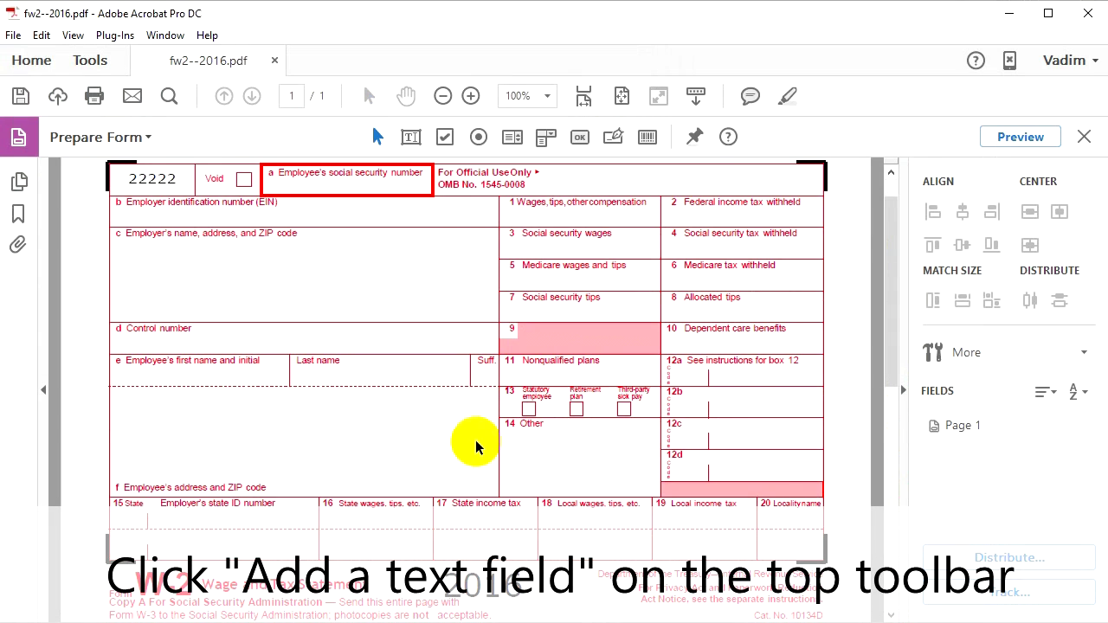
{"action": "left_click", "coordinate": [409, 139]}
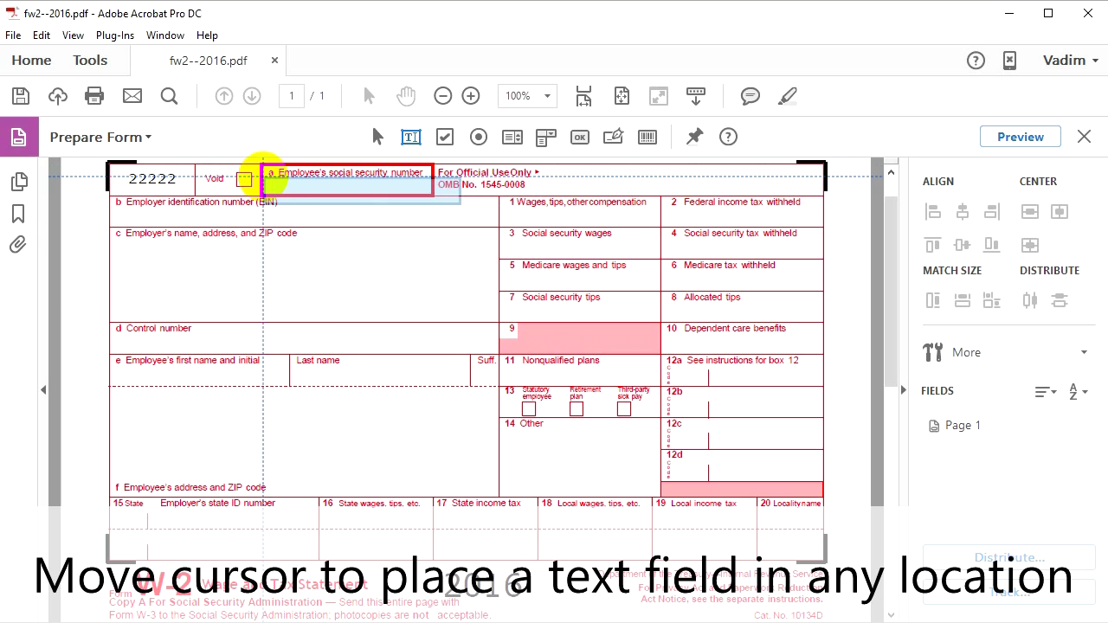
{"action": "left_click", "coordinate": [262, 175]}
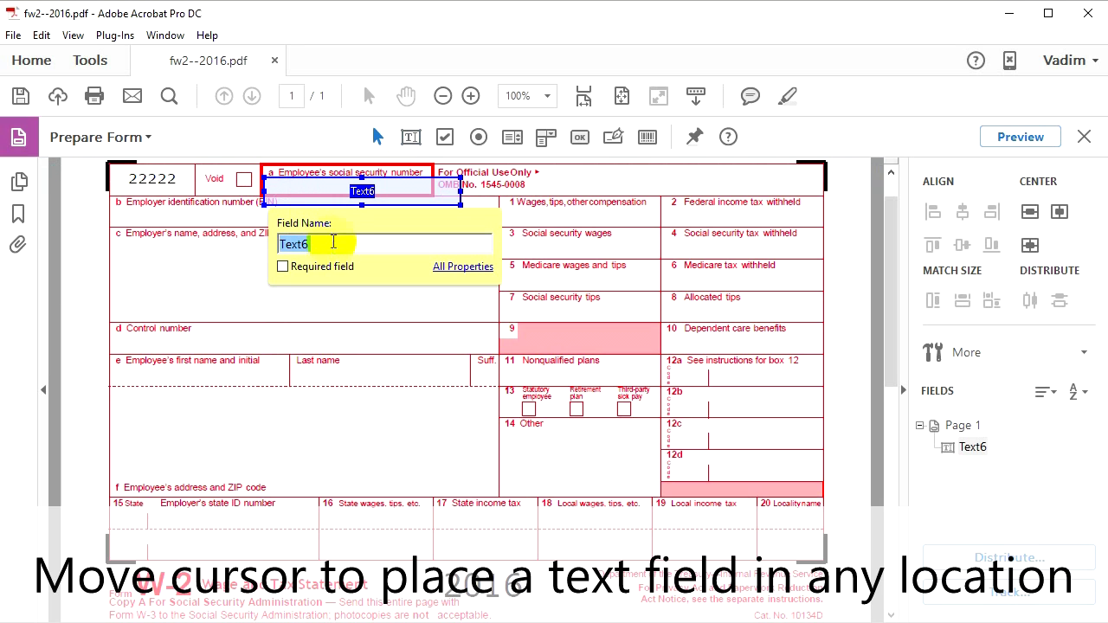
{"action": "double_click", "coordinate": [289, 243]}
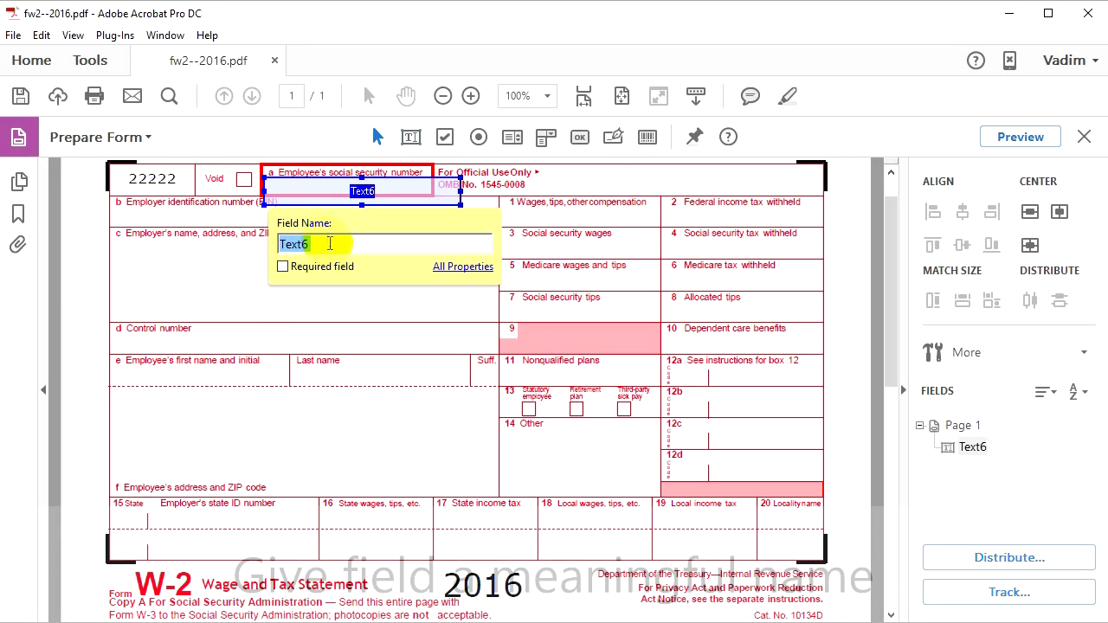
{"action": "key", "text": "BackSpace"}
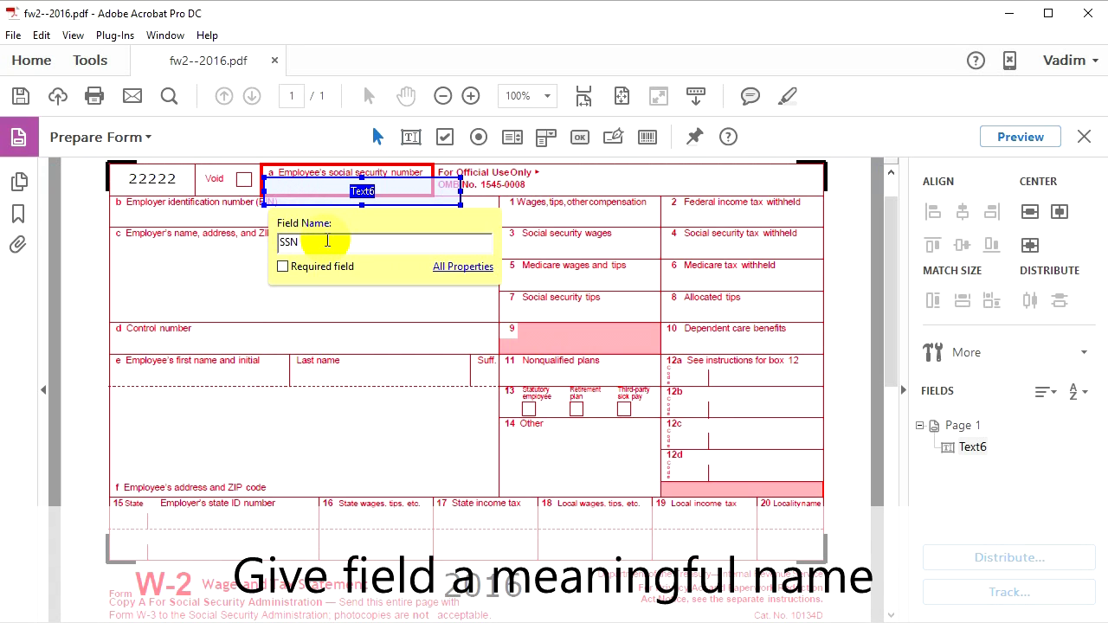
- Set the SSN field's text to font size 10 in Helvetica and shrink the field to fit inside box a
{"action": "left_click", "coordinate": [452, 274]}
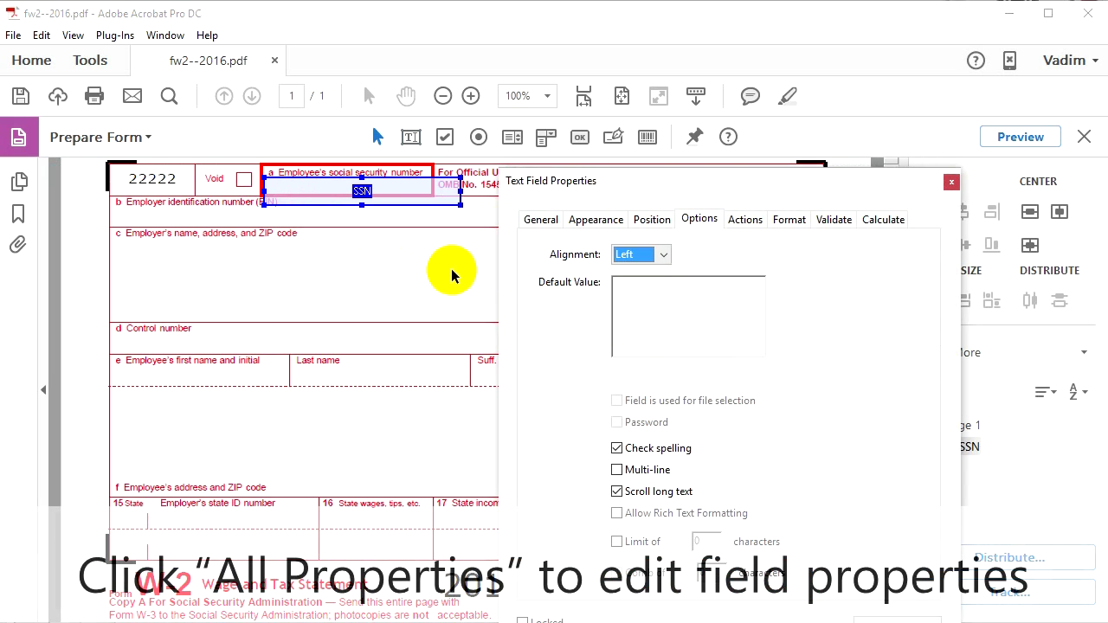
{"action": "left_click", "coordinate": [540, 222]}
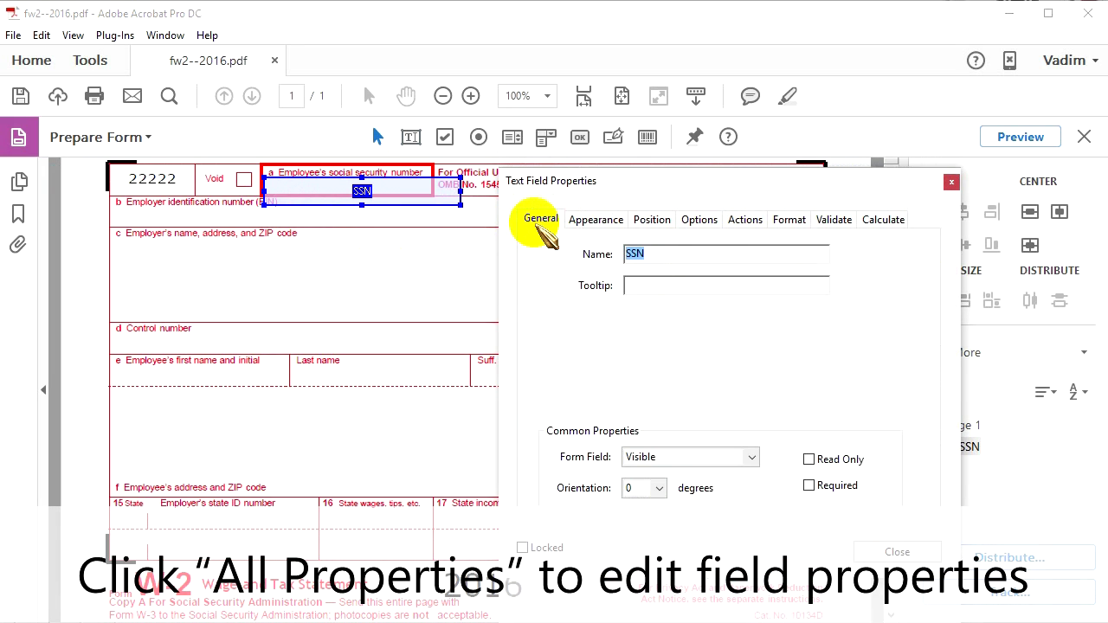
{"action": "left_click", "coordinate": [658, 253]}
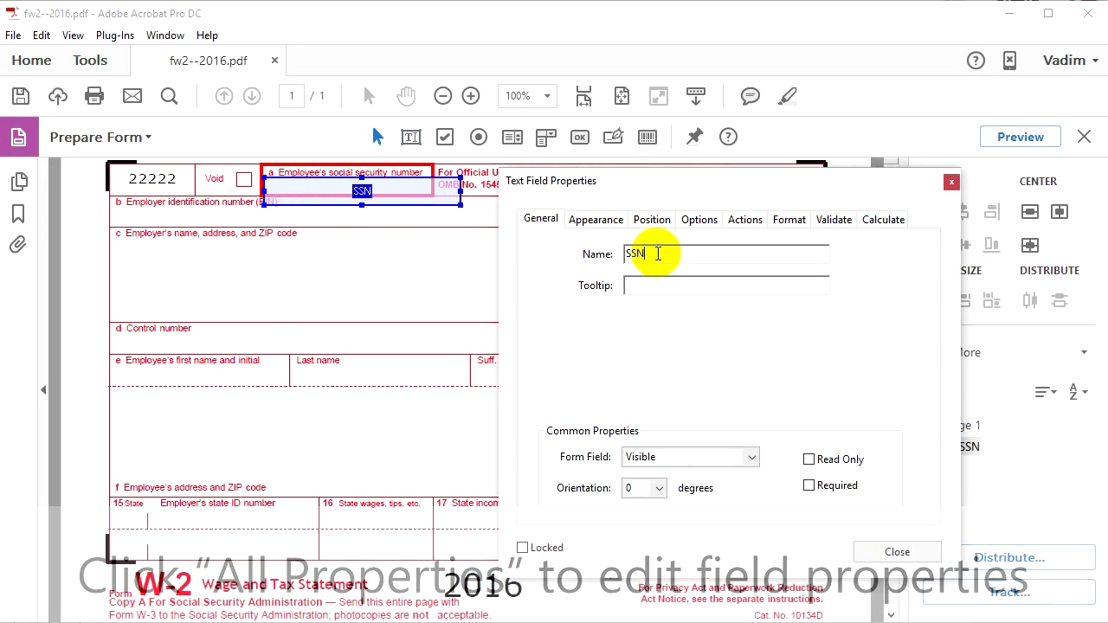
{"action": "left_click", "coordinate": [597, 220]}
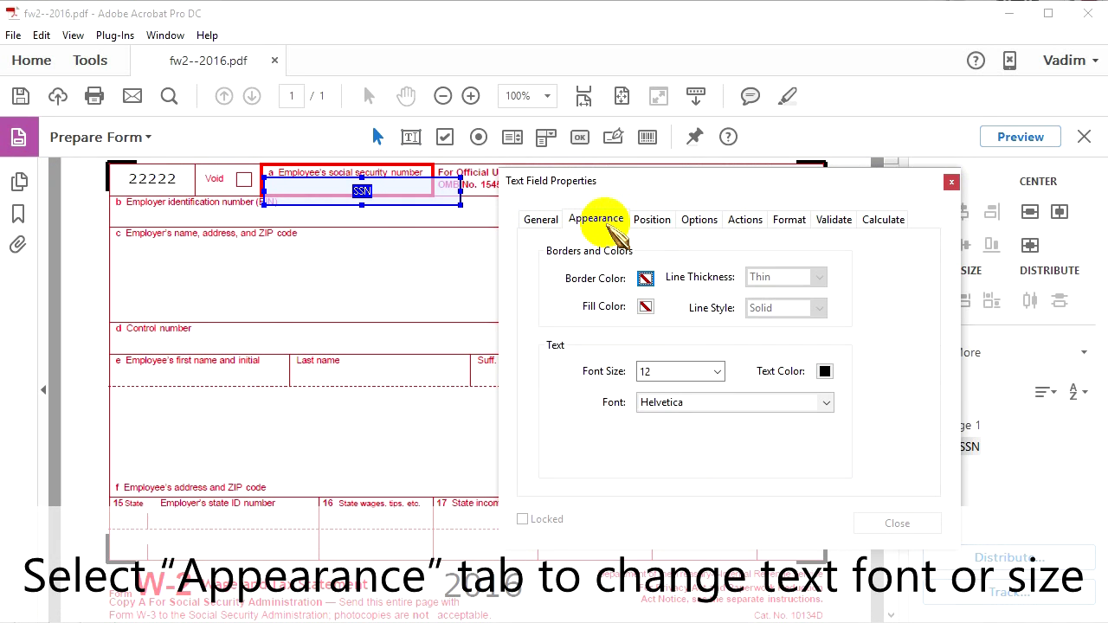
{"action": "left_click", "coordinate": [718, 372]}
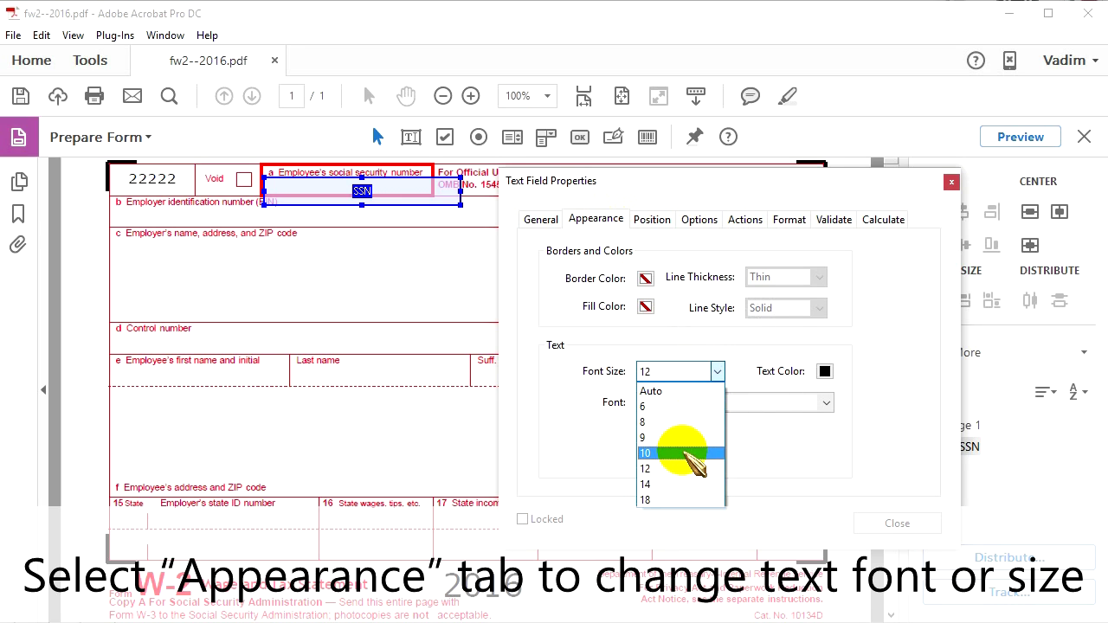
{"action": "left_click", "coordinate": [684, 453]}
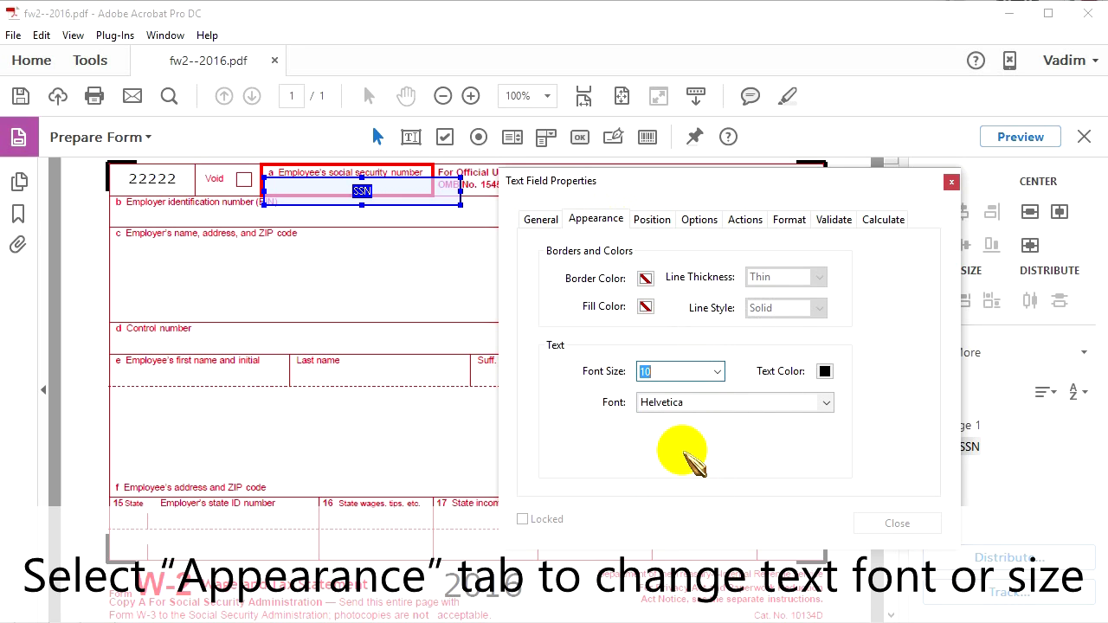
{"action": "left_click", "coordinate": [826, 403]}
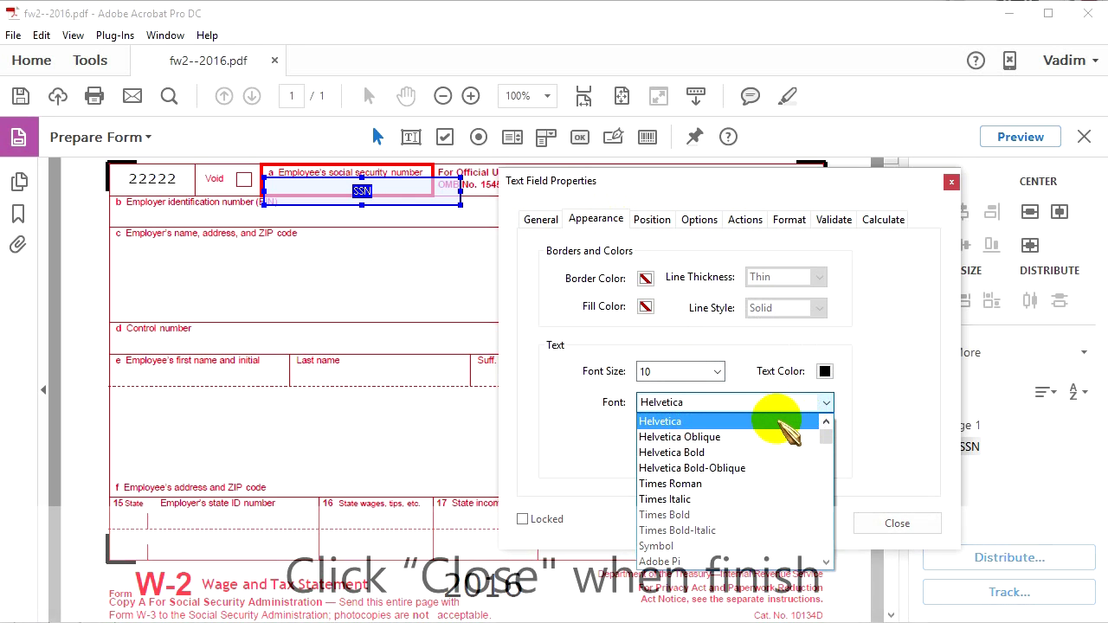
{"action": "left_click", "coordinate": [781, 422]}
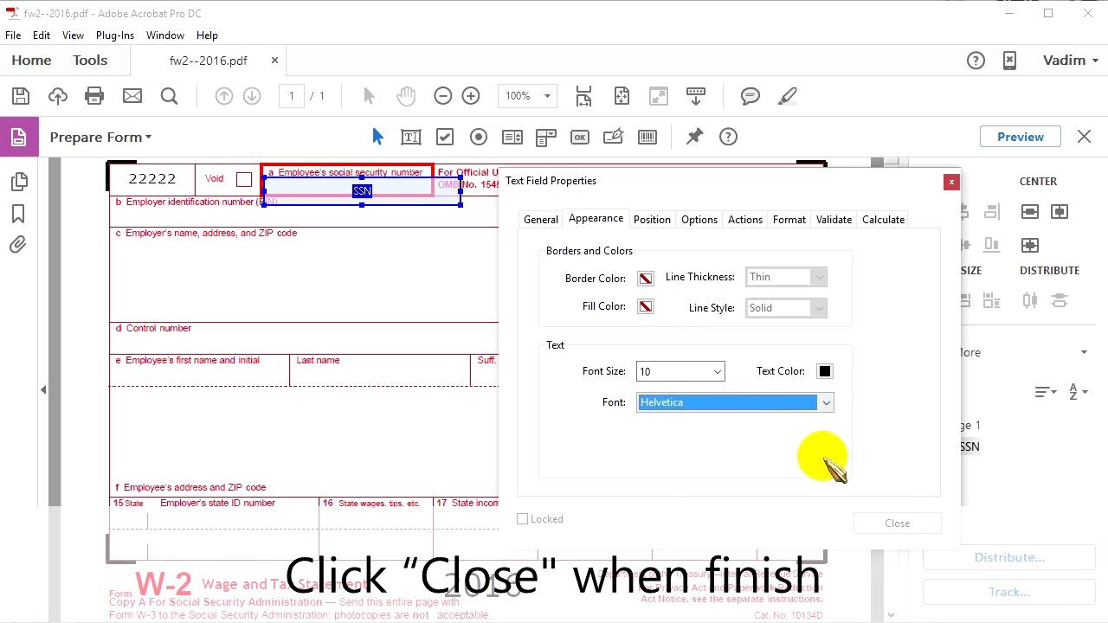
{"action": "left_click", "coordinate": [898, 524]}
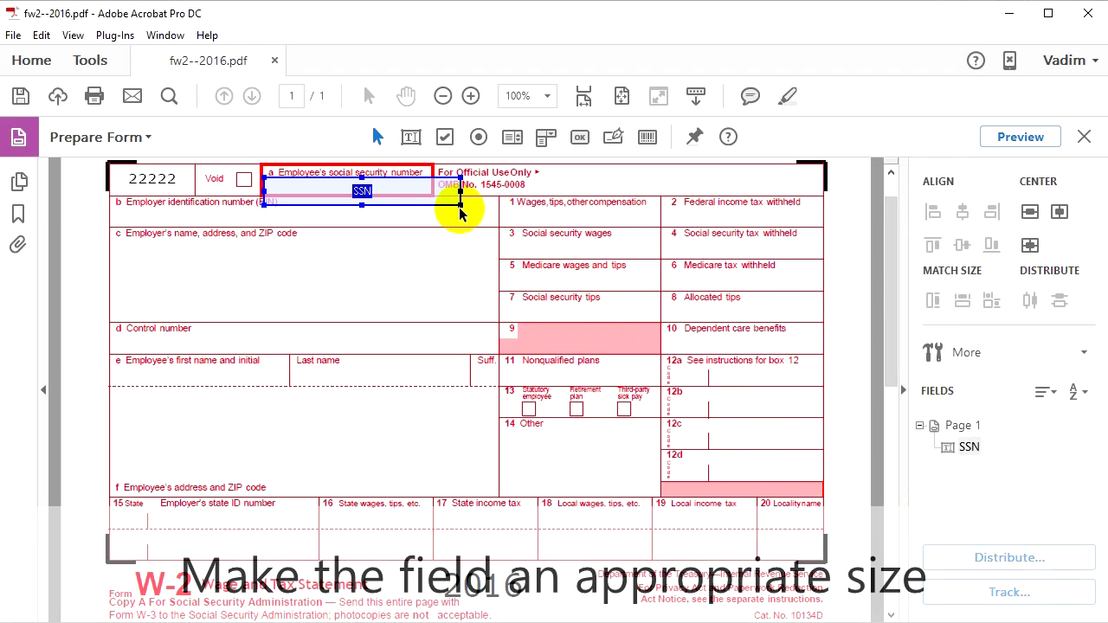
{"action": "left_click_drag", "start_coordinate": [459, 203], "coordinate": [428, 192]}
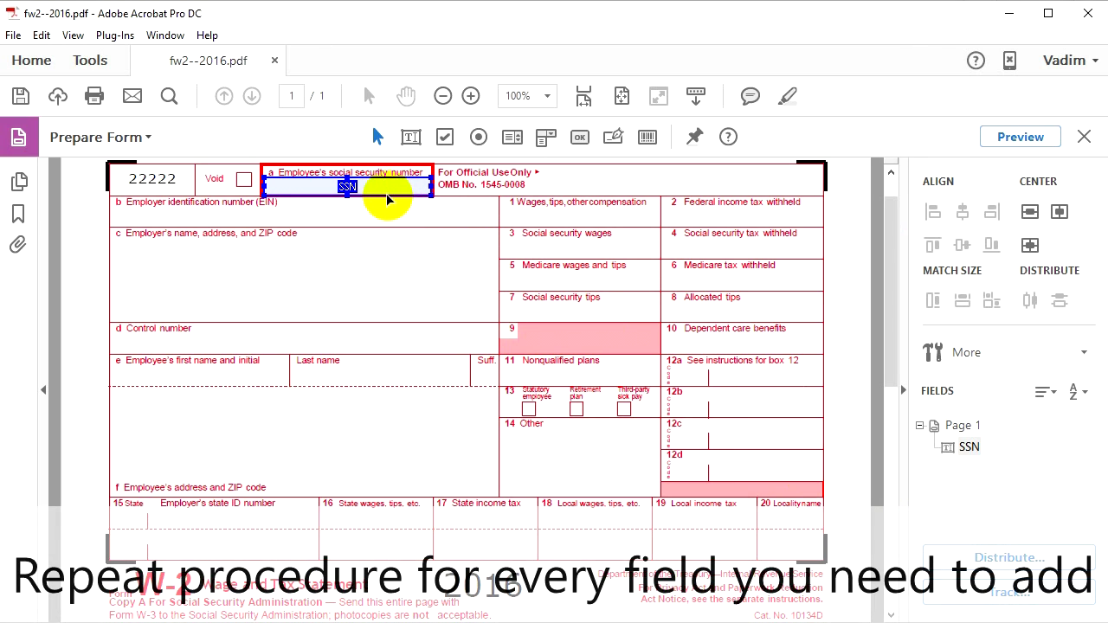
{"action": "left_click", "coordinate": [389, 220]}
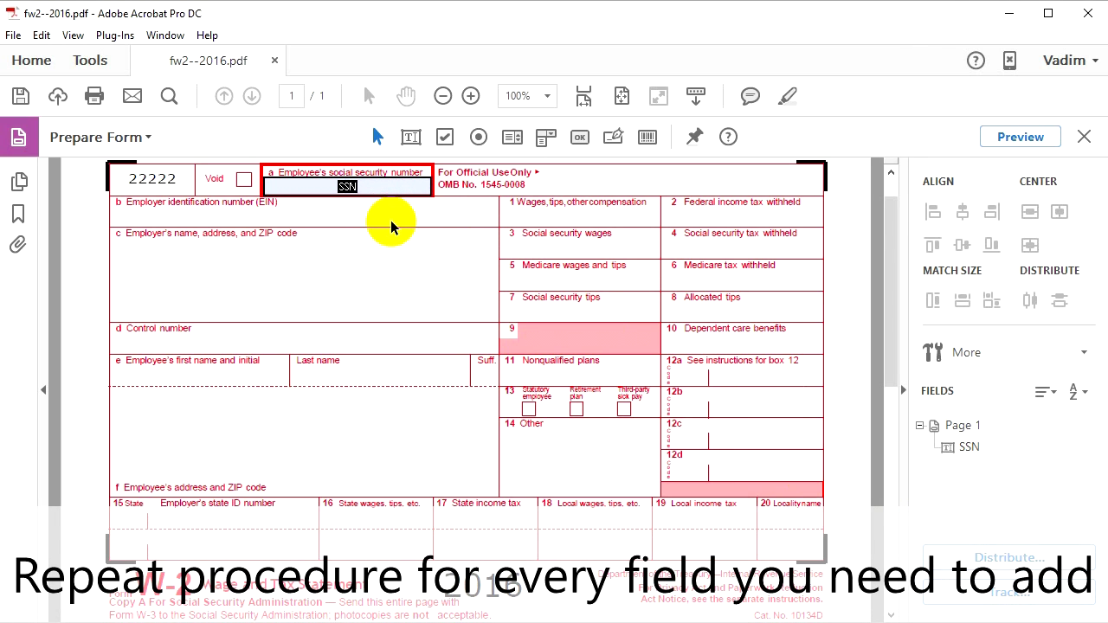
- Add a text field in box e under Employee's first name and initial, and resize it to fit that cell
{"action": "left_click", "coordinate": [412, 138]}
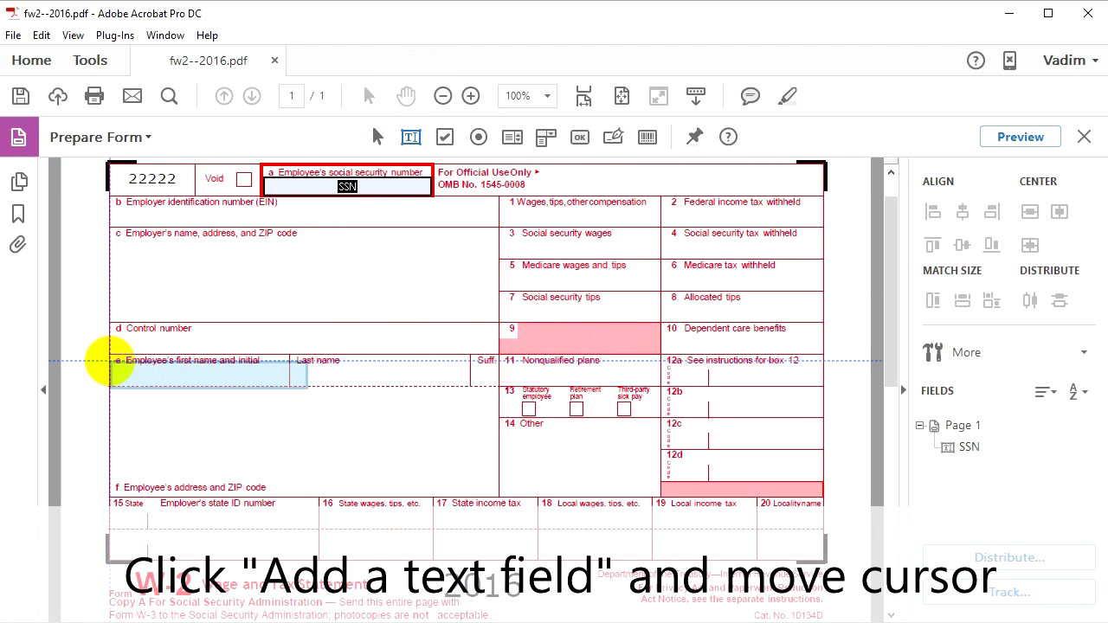
{"action": "left_click_drag", "start_coordinate": [111, 363], "coordinate": [307, 391]}
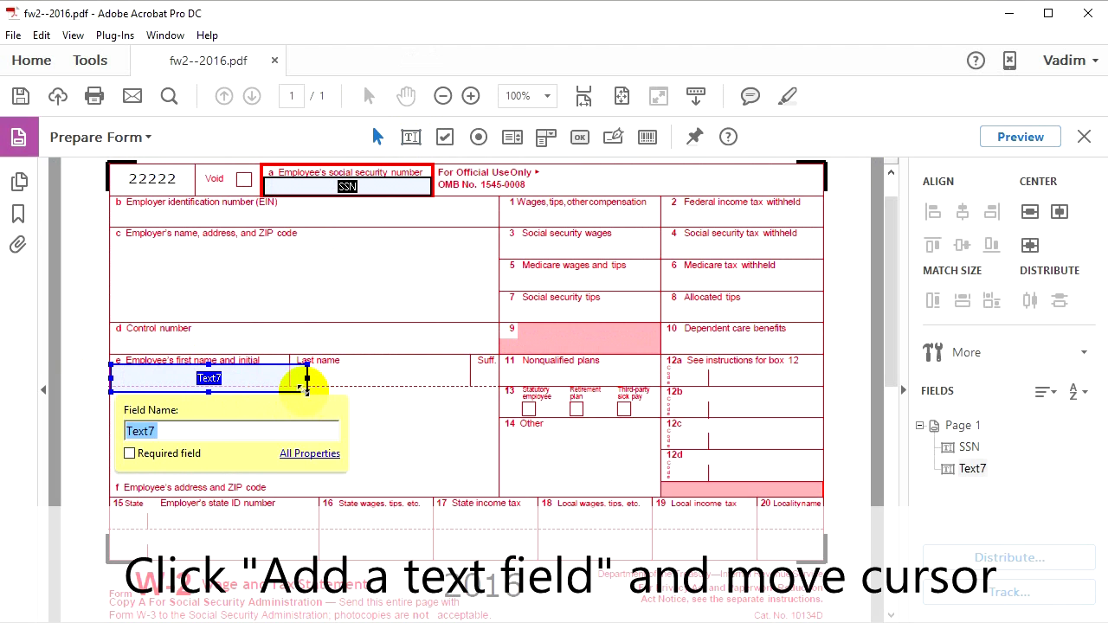
{"action": "left_click", "coordinate": [303, 388]}
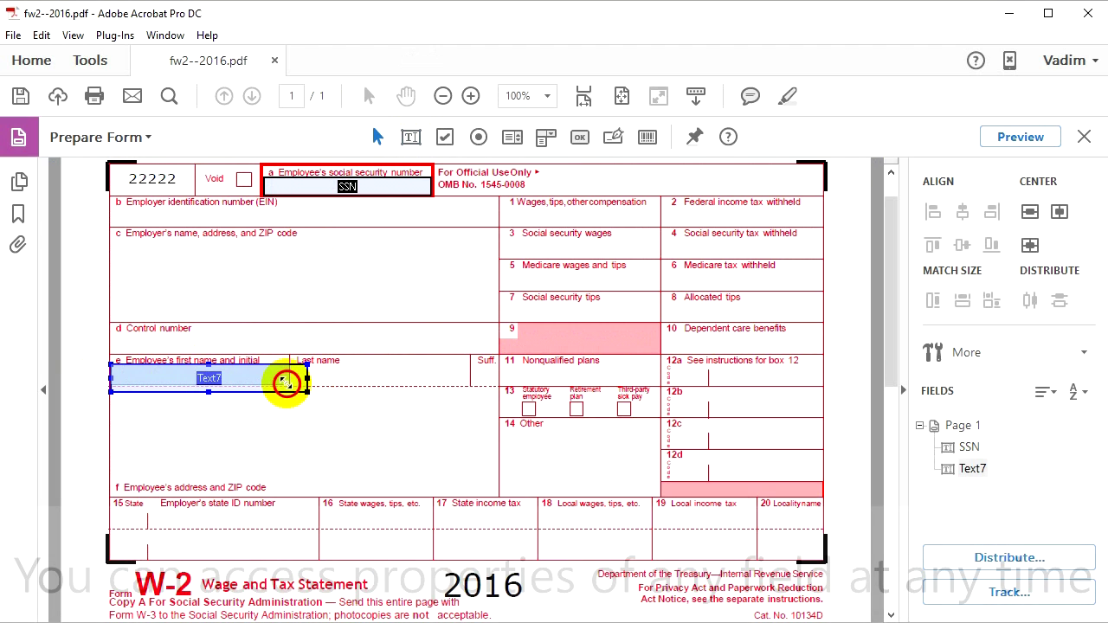
{"action": "left_click_drag", "start_coordinate": [284, 382], "coordinate": [288, 385]}
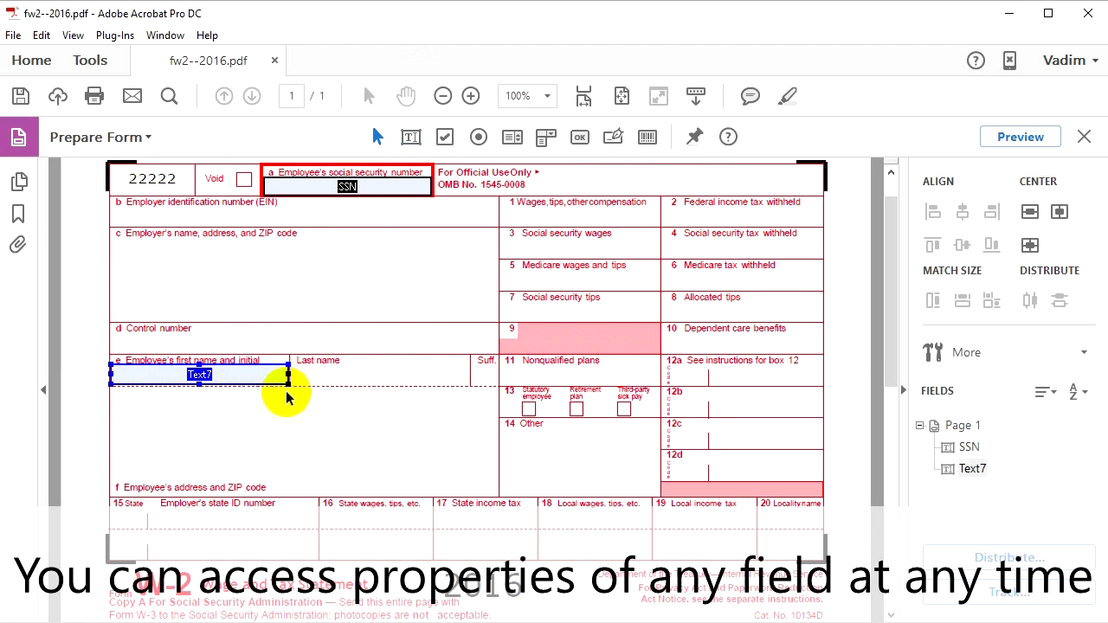
- Rename the new text field in the employee's first name cell as "First name" in its properties
{"action": "right_click", "coordinate": [199, 374]}
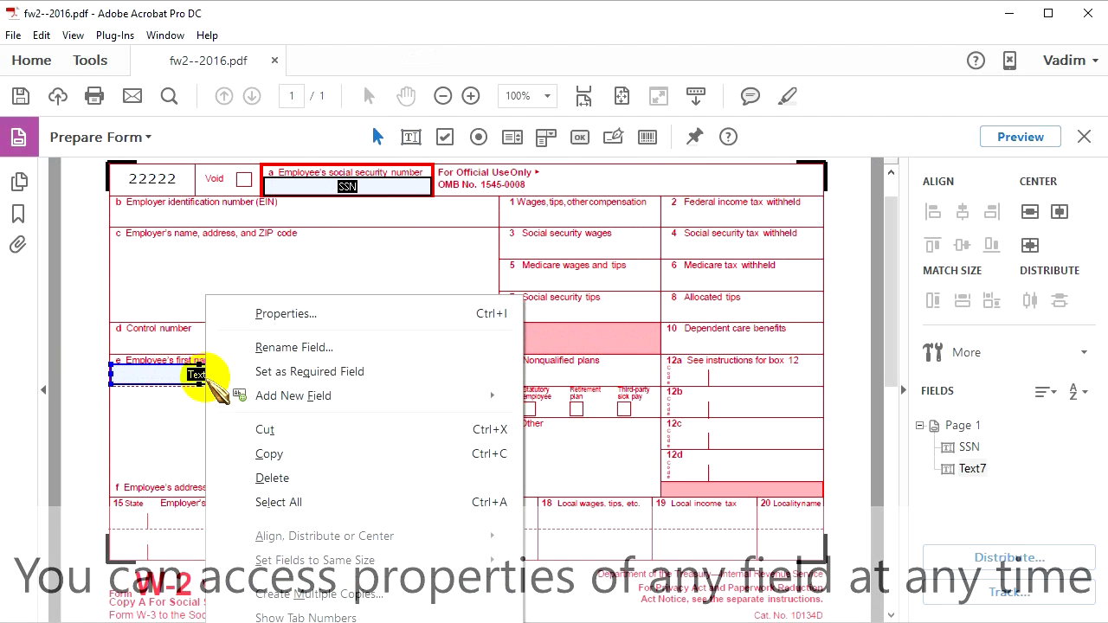
{"action": "left_click", "coordinate": [276, 316]}
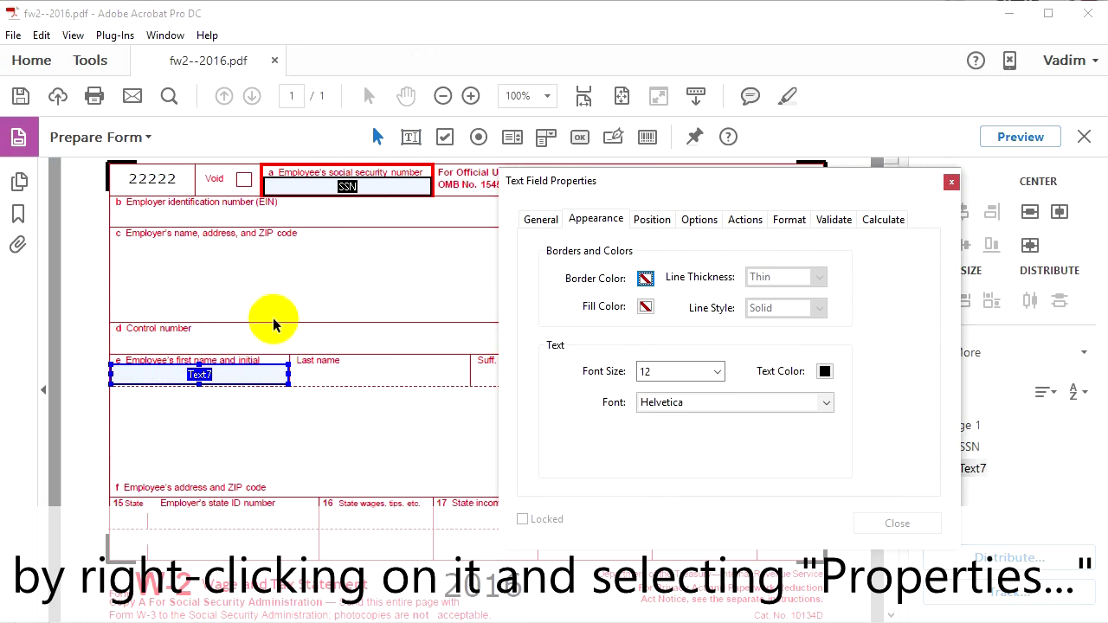
{"action": "left_click", "coordinate": [541, 219]}
{"action": "type", "text": "First name"}
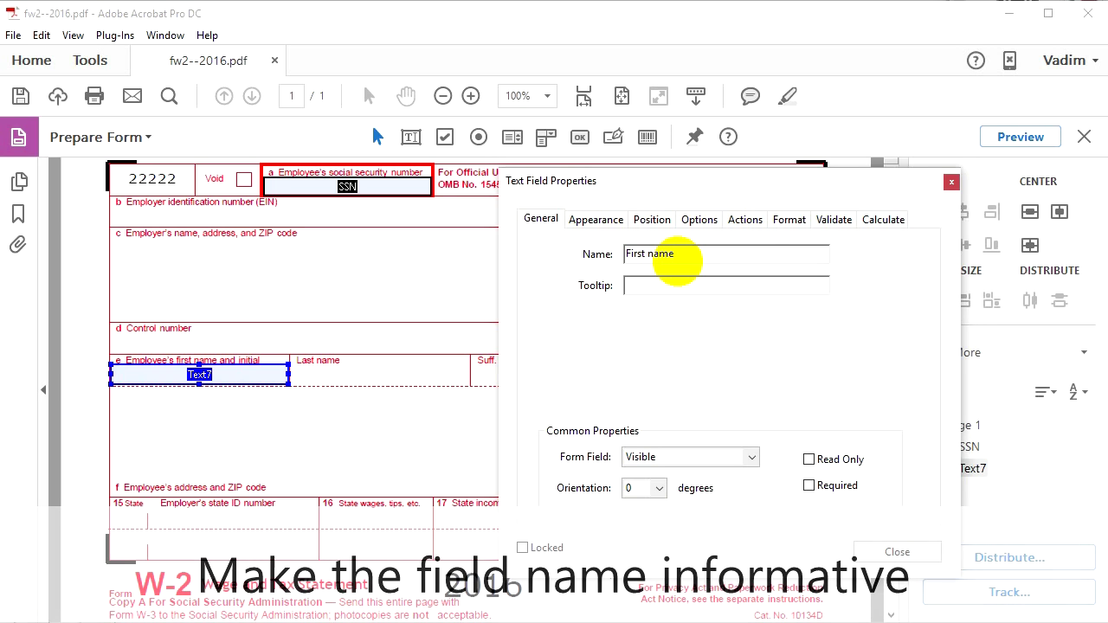
{"action": "left_click", "coordinate": [897, 552]}
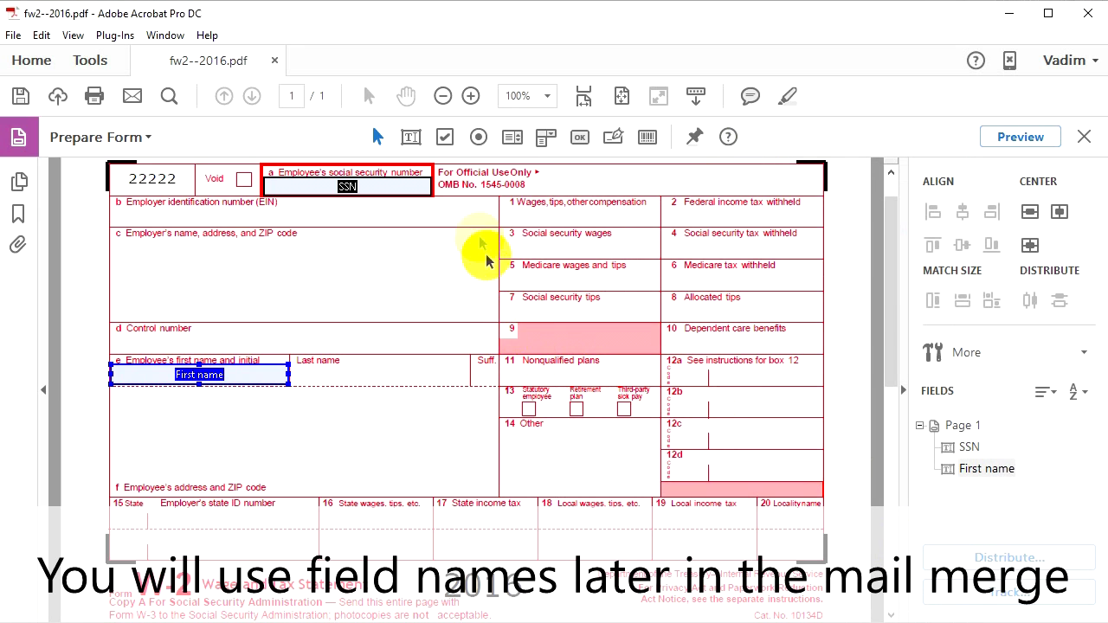
- Add a text field sized to fit the Last name cell of box e and name it "Last name"
{"action": "left_click", "coordinate": [412, 139]}
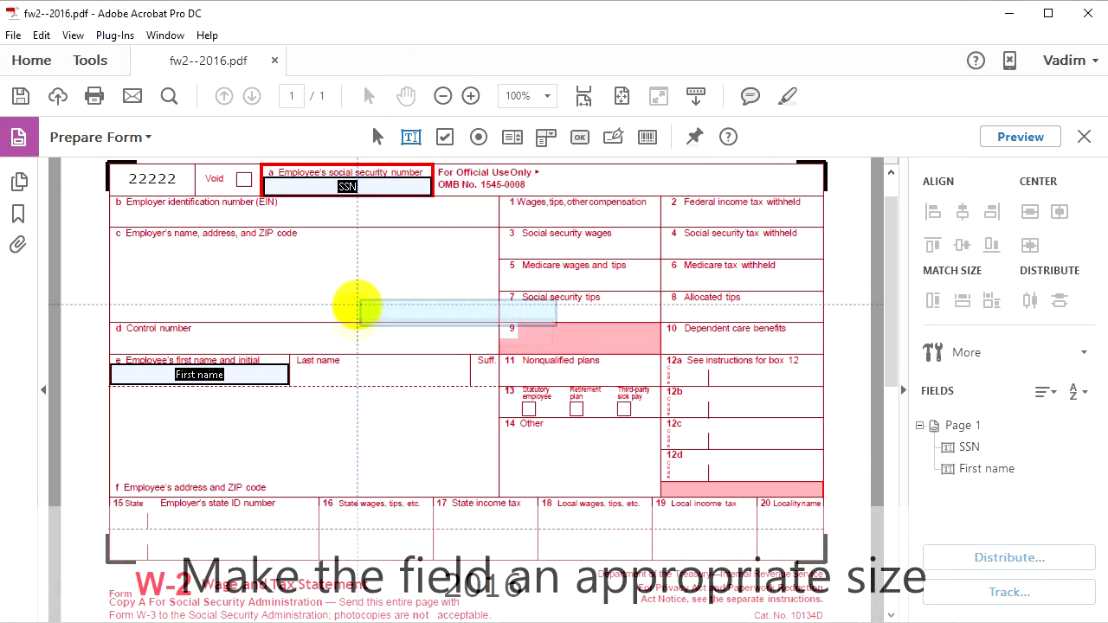
{"action": "left_click", "coordinate": [296, 367]}
{"action": "left_click_drag", "start_coordinate": [493, 390], "coordinate": [470, 384]}
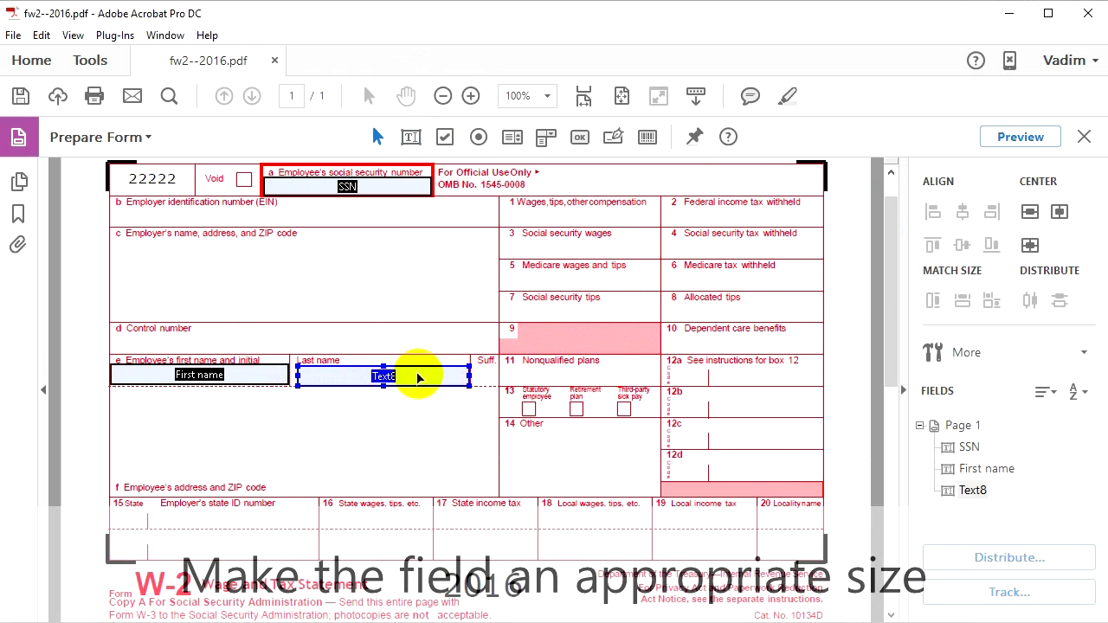
{"action": "double_click", "coordinate": [392, 379]}
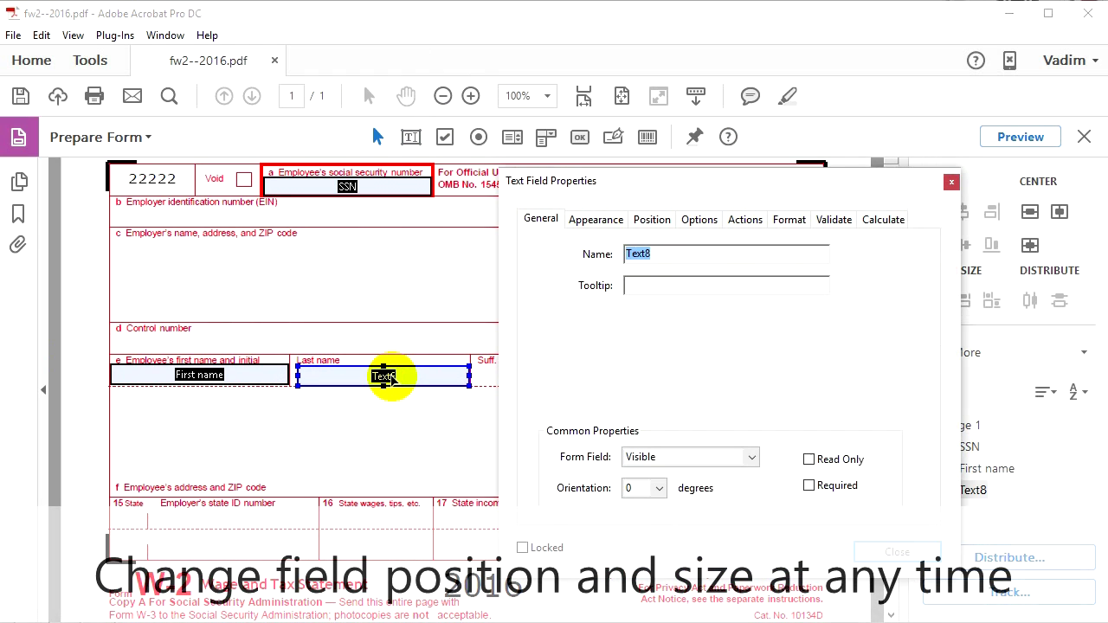
{"action": "type", "text": "Last name"}
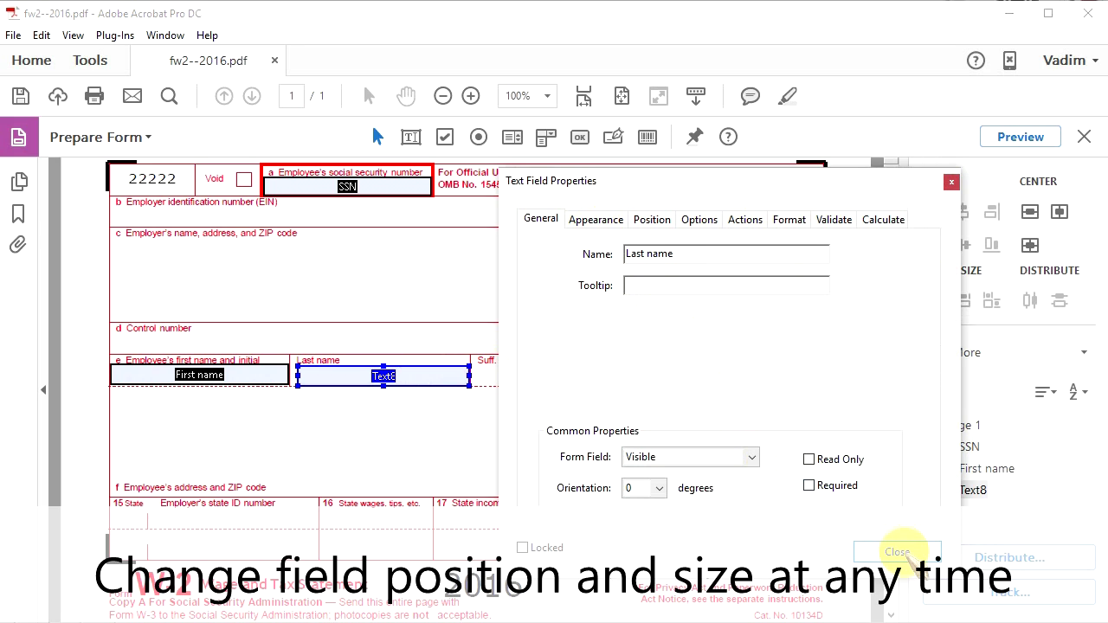
{"action": "left_click", "coordinate": [898, 553]}
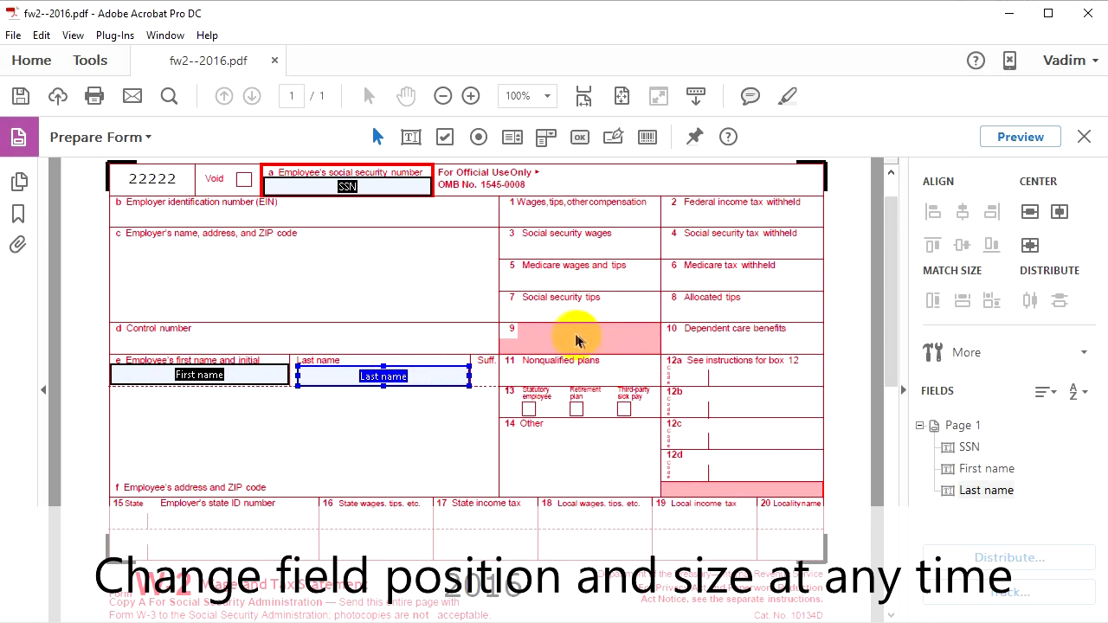
- Add a text field below the employee's first name field and name it "Employees address and ZIP code" in its properties
{"action": "left_click", "coordinate": [410, 136]}
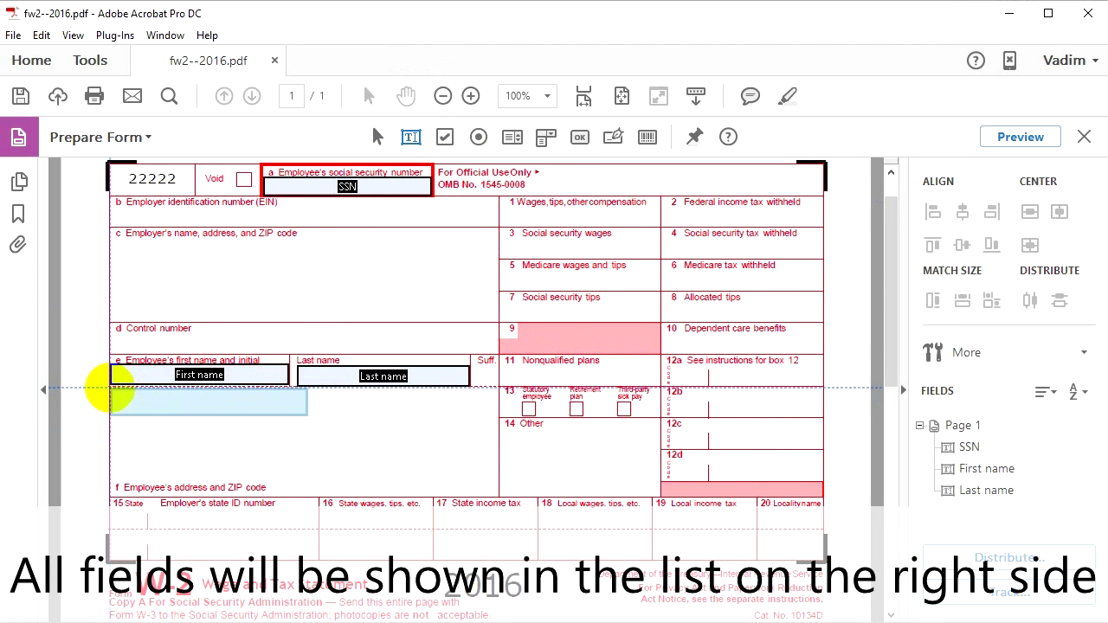
{"action": "left_click", "coordinate": [111, 389]}
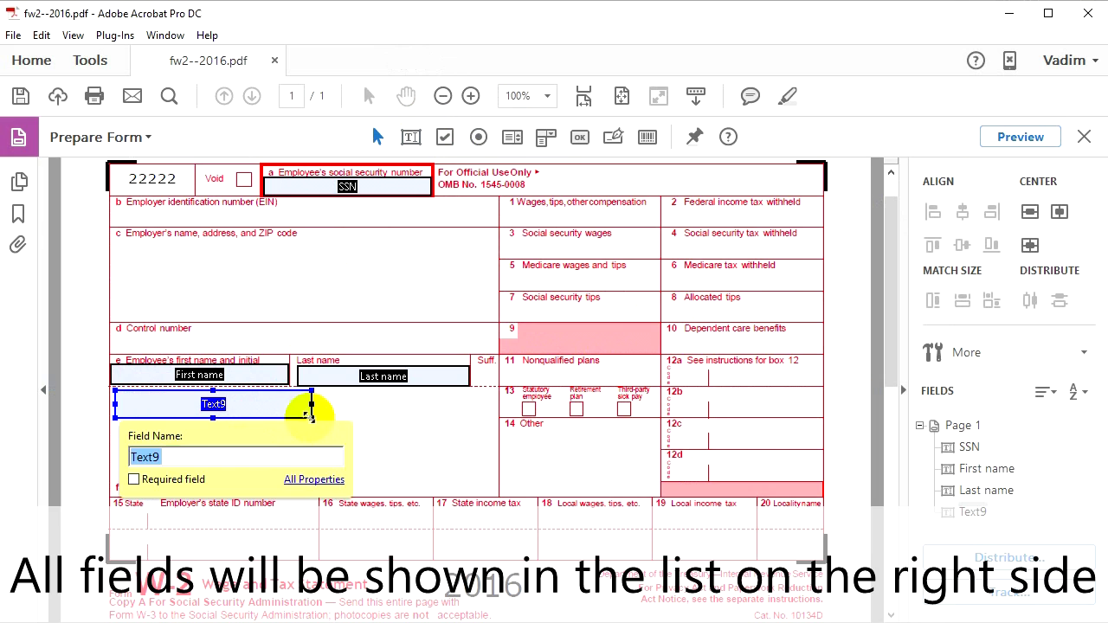
{"action": "right_click", "coordinate": [247, 405]}
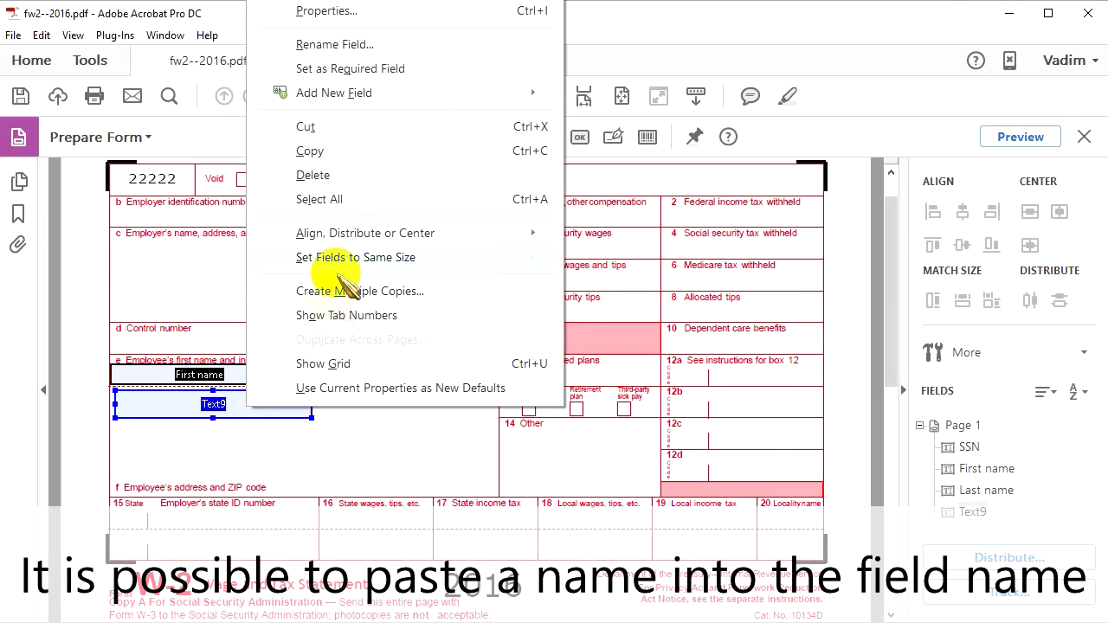
{"action": "left_click", "coordinate": [334, 11]}
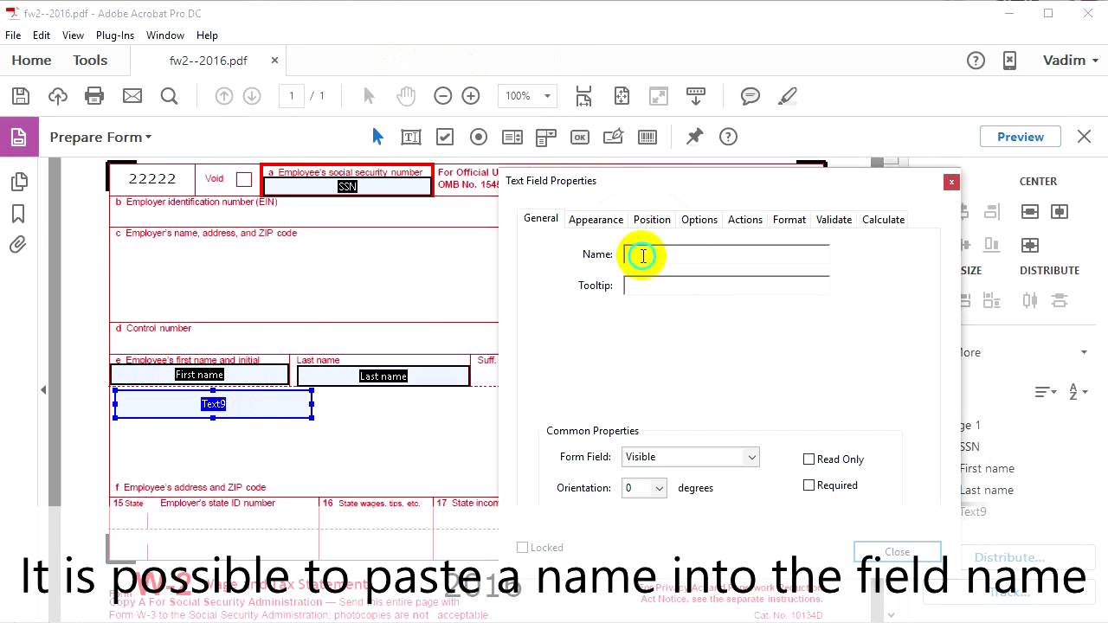
{"action": "left_click", "coordinate": [697, 304]}
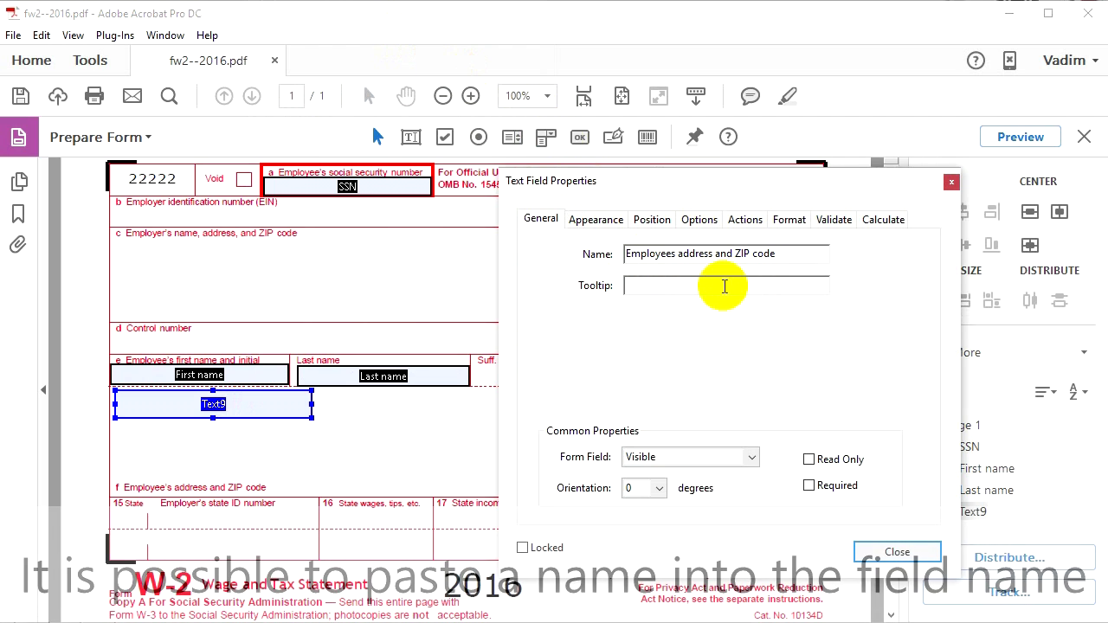
- Make the address field multi-line and give it a default value of 1, 2 and 3 on separate lines
{"action": "left_click", "coordinate": [594, 219]}
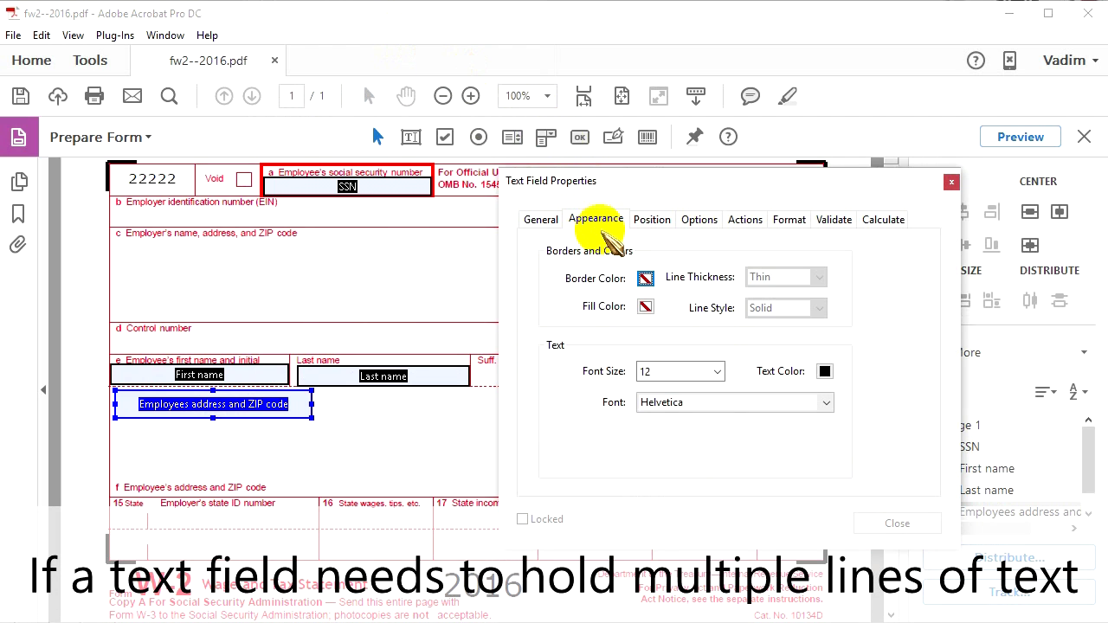
{"action": "left_click", "coordinate": [652, 221]}
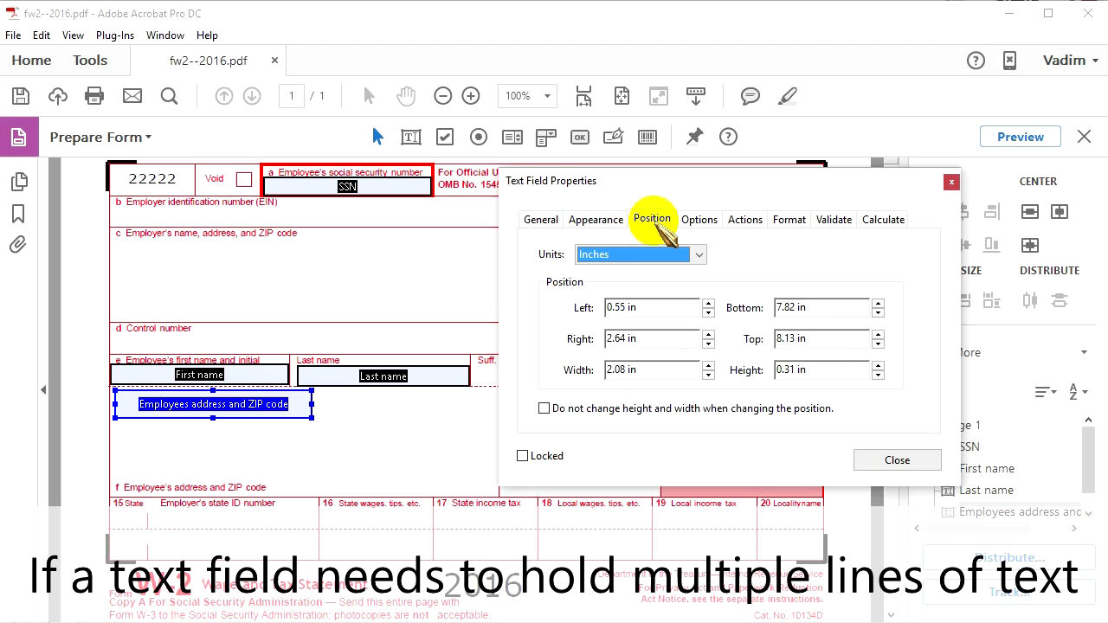
{"action": "left_click", "coordinate": [701, 222]}
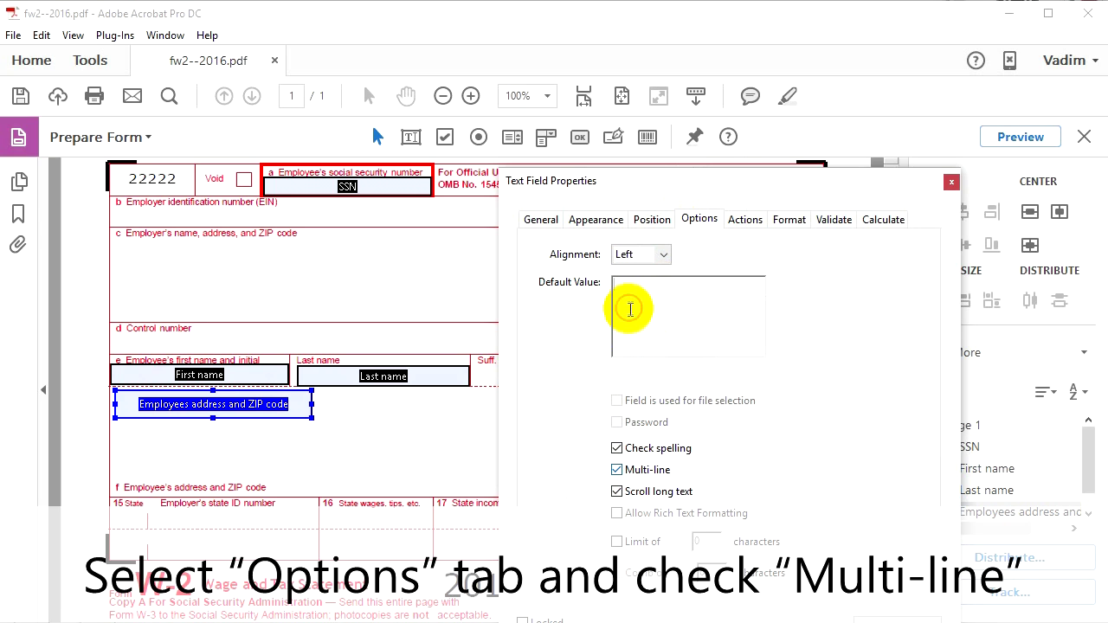
{"action": "key", "text": "Return"}
{"action": "type", "text": "3"}
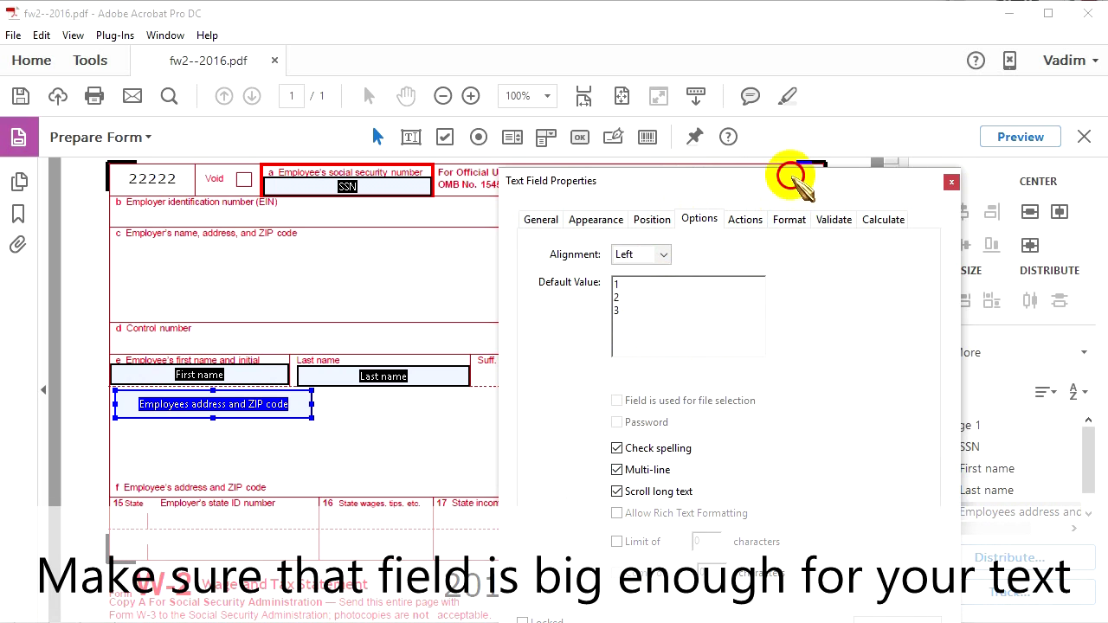
{"action": "left_click_drag", "start_coordinate": [791, 176], "coordinate": [808, 102]}
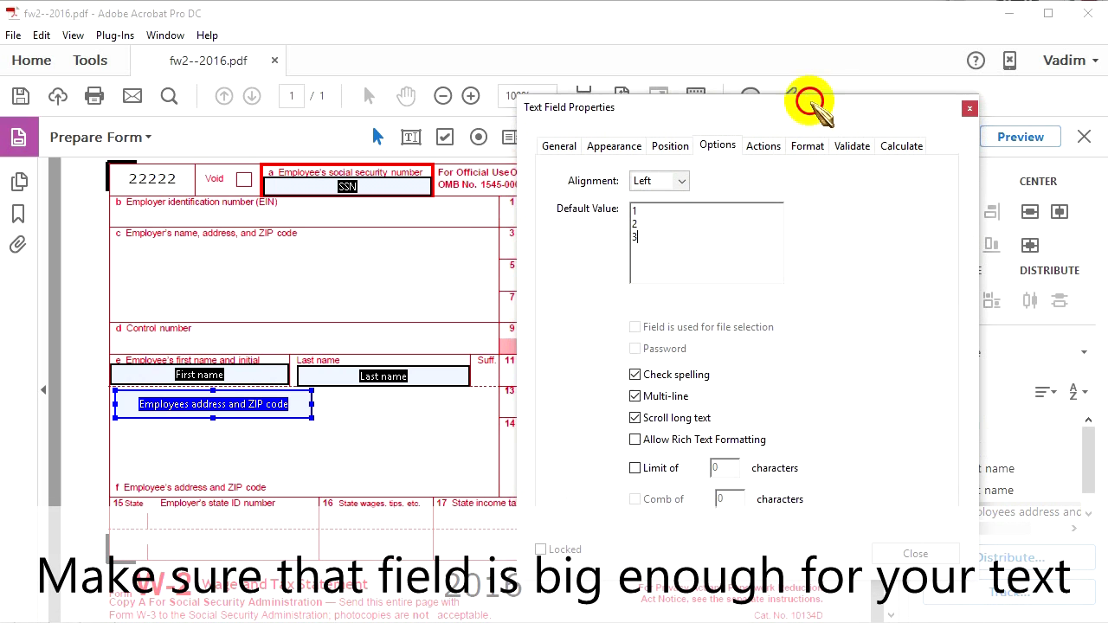
{"action": "left_click", "coordinate": [915, 554]}
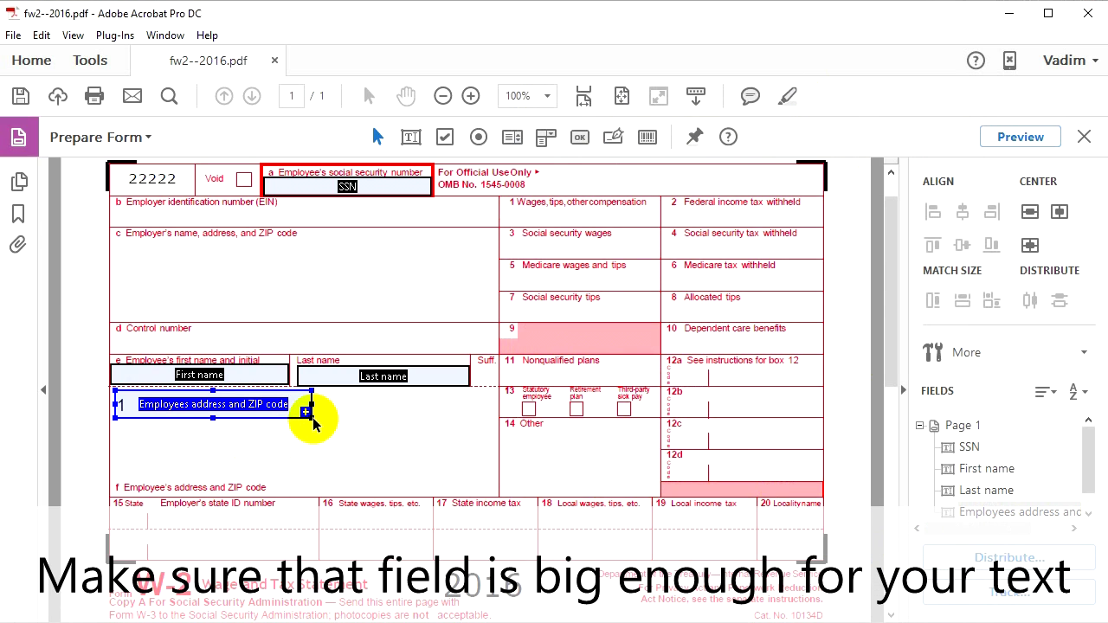
- Enlarge the address field to fill the blank area above the Employee's address and ZIP code label, and clear its default value
{"action": "left_click_drag", "start_coordinate": [308, 414], "coordinate": [496, 476]}
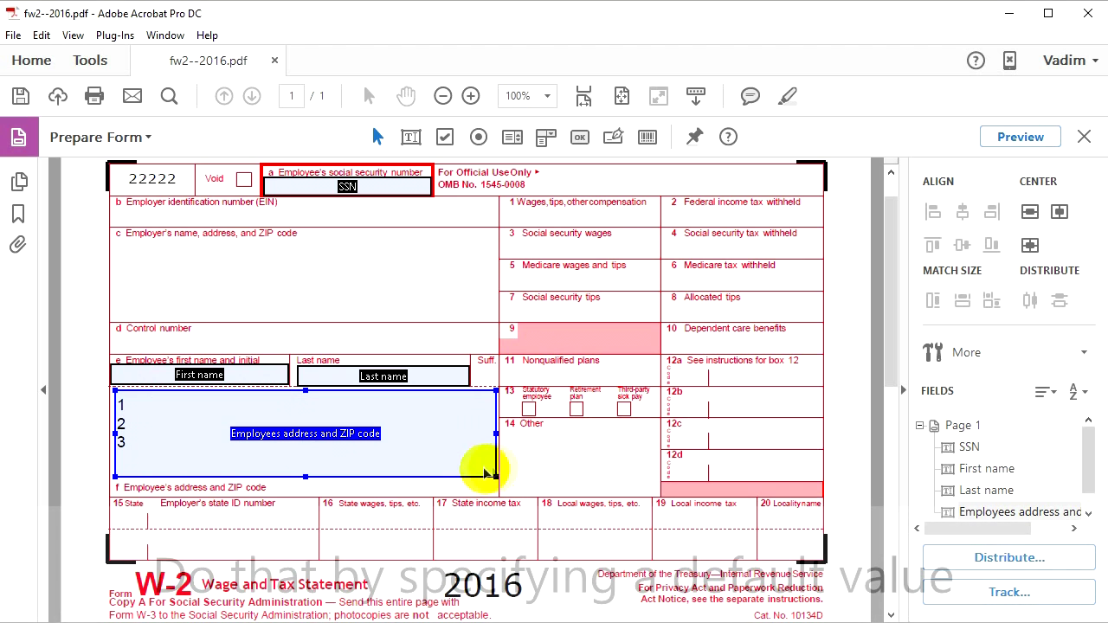
{"action": "left_click", "coordinate": [153, 451]}
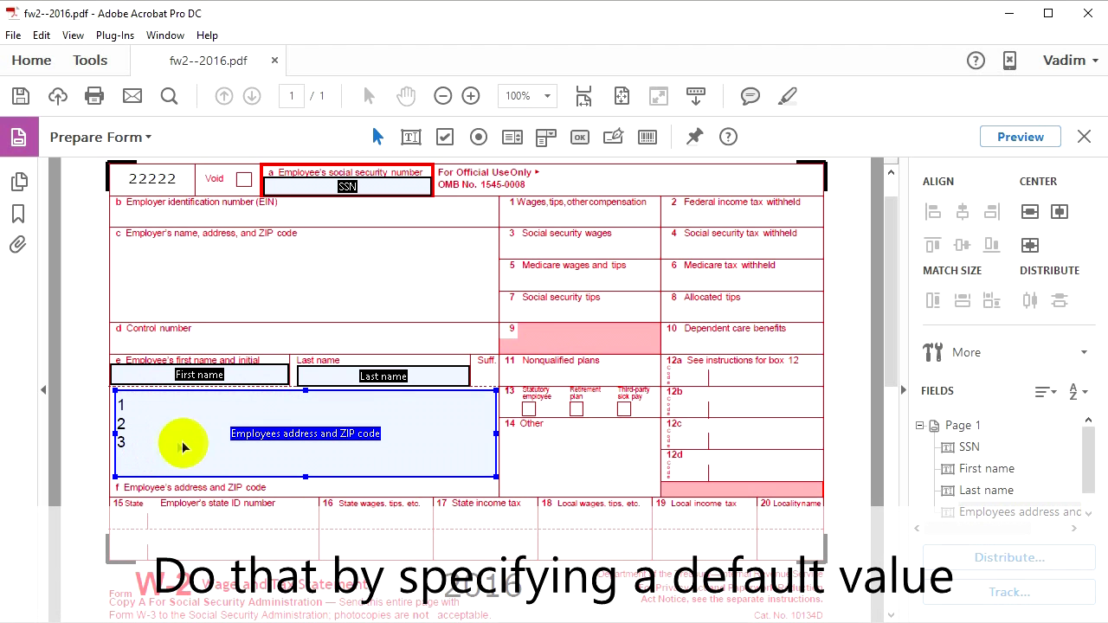
{"action": "right_click", "coordinate": [218, 442]}
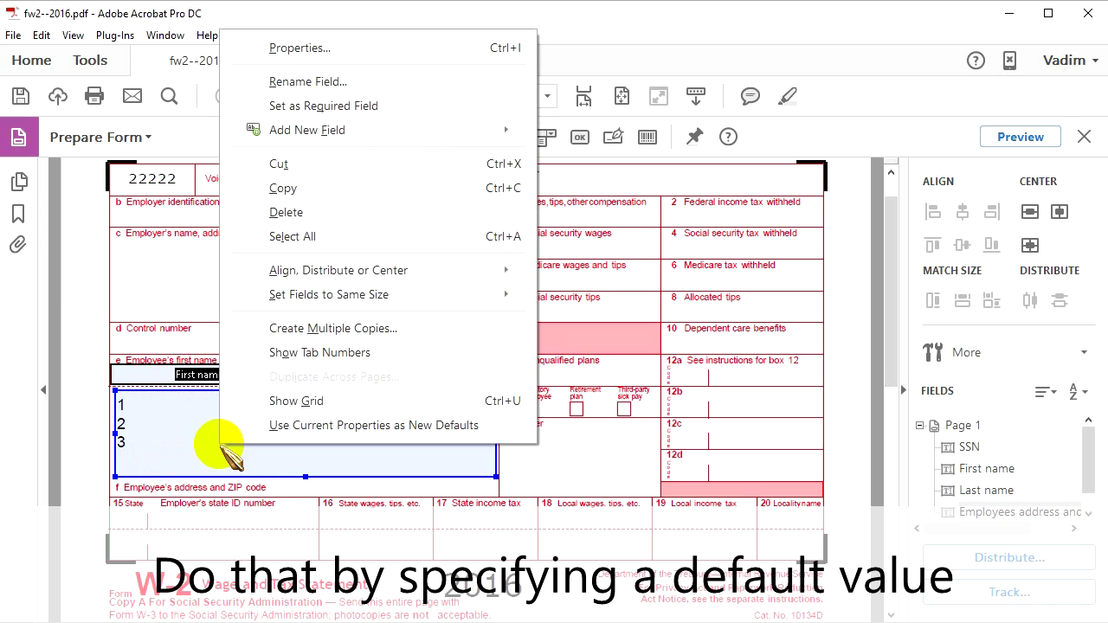
{"action": "left_click", "coordinate": [300, 49]}
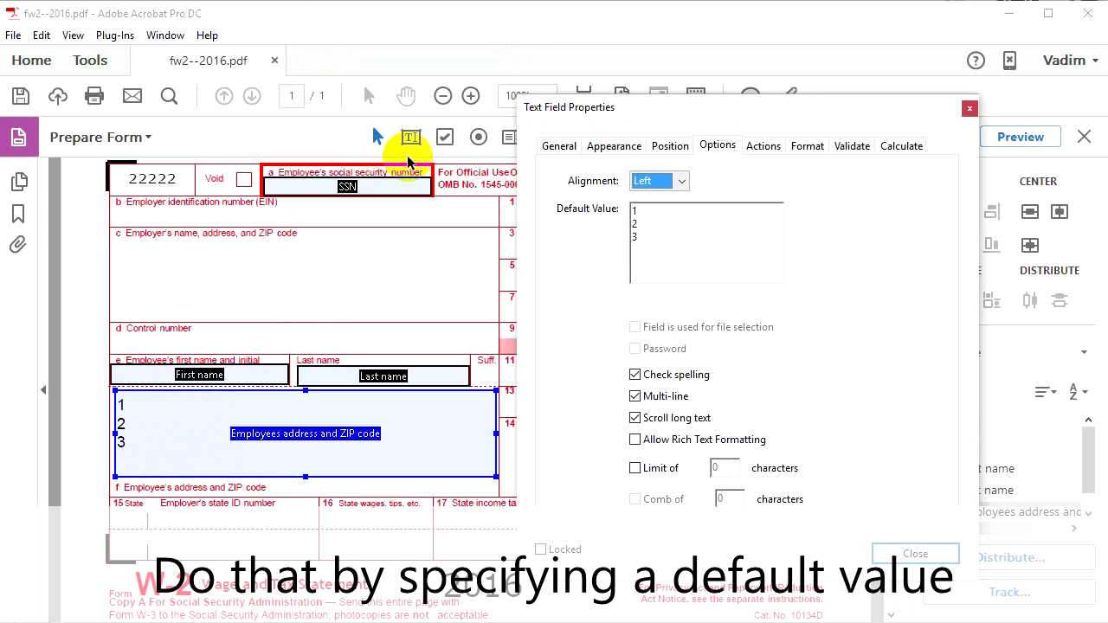
{"action": "left_click_drag", "start_coordinate": [680, 244], "coordinate": [623, 222]}
{"action": "key", "text": "BackSpace"}
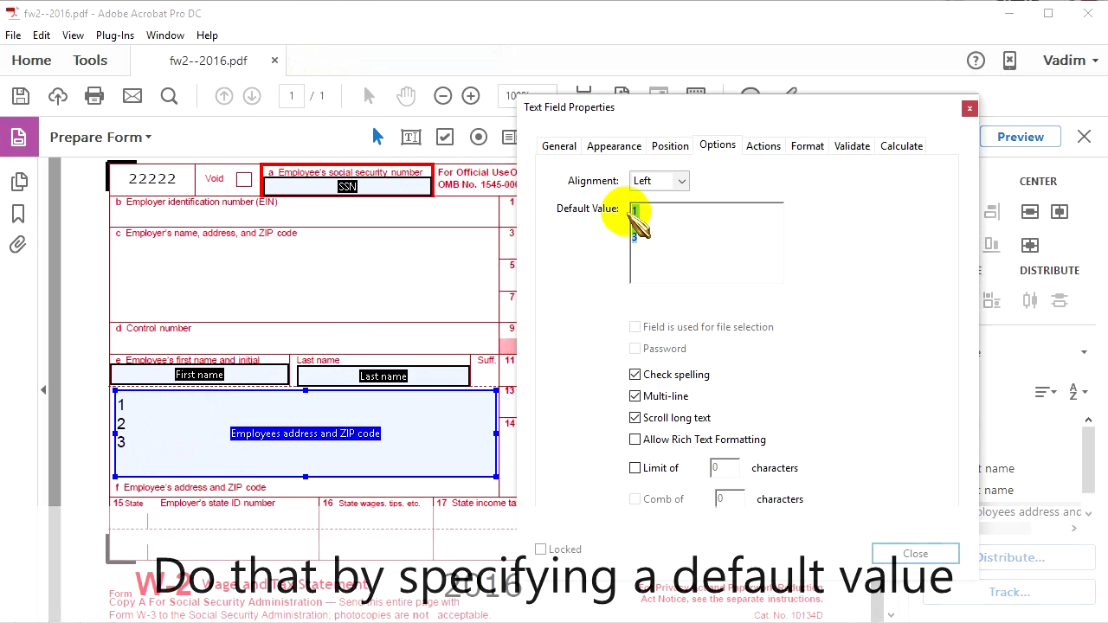
{"action": "left_click", "coordinate": [905, 555]}
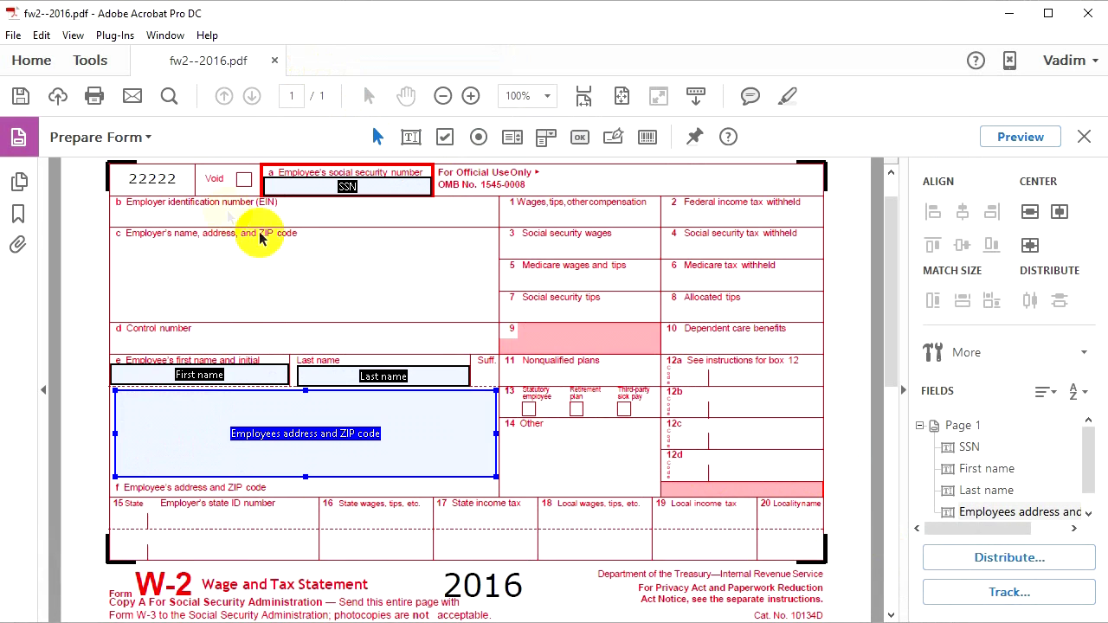
- Save the form as a Reader Extended PDF with more tools enabled, including form fill-in and save, under the name fw2--2016EXP
{"action": "left_click", "coordinate": [14, 36]}
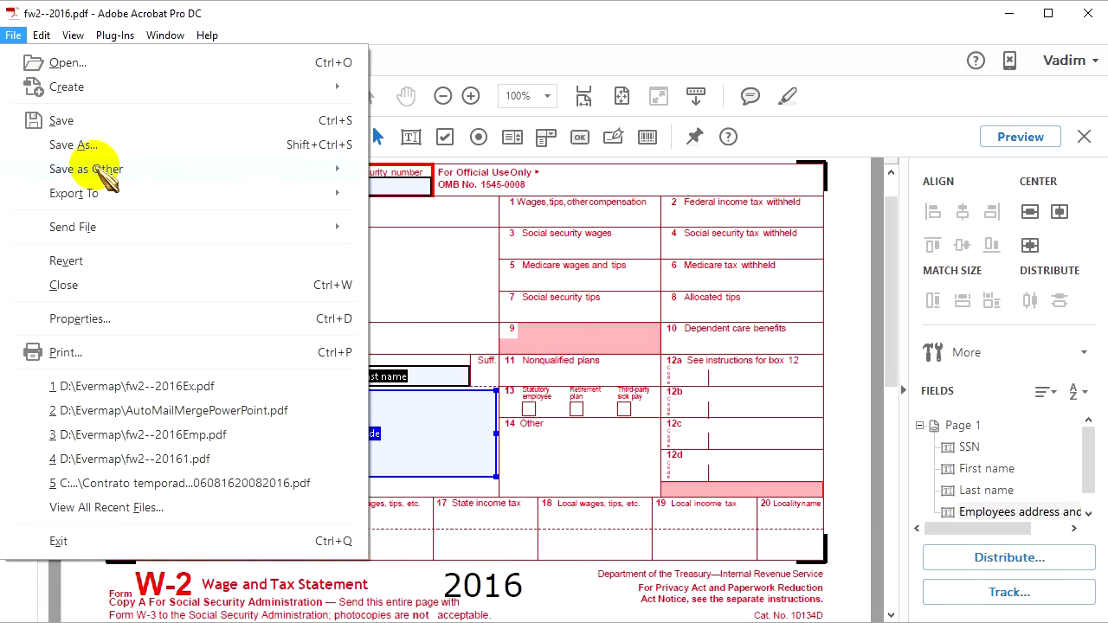
{"action": "mouse_move", "coordinate": [106, 172]}
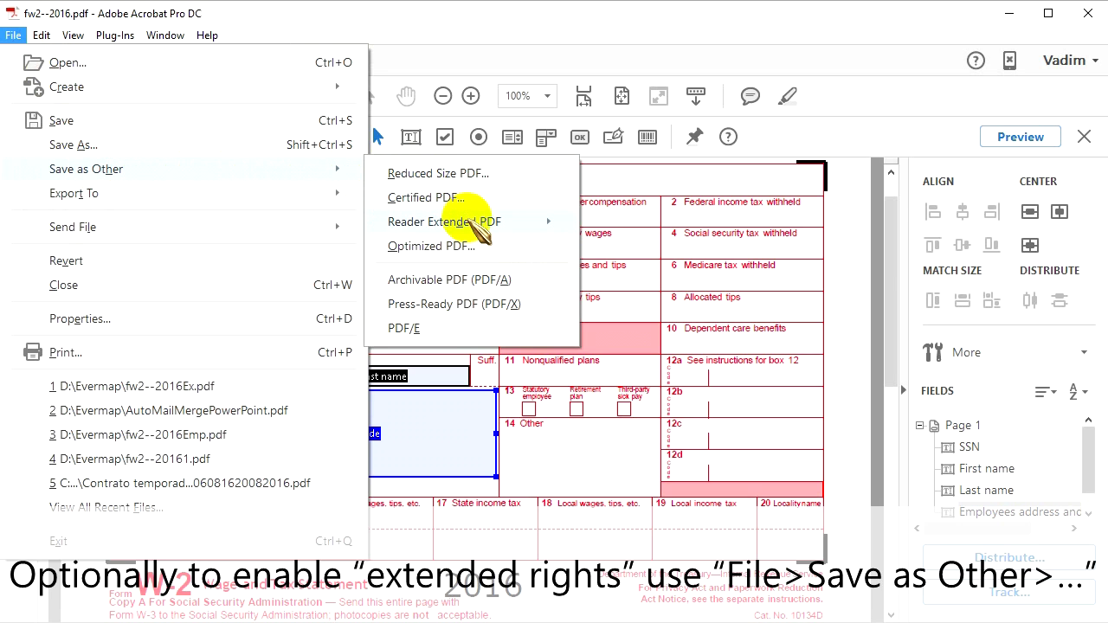
{"action": "mouse_move", "coordinate": [476, 223]}
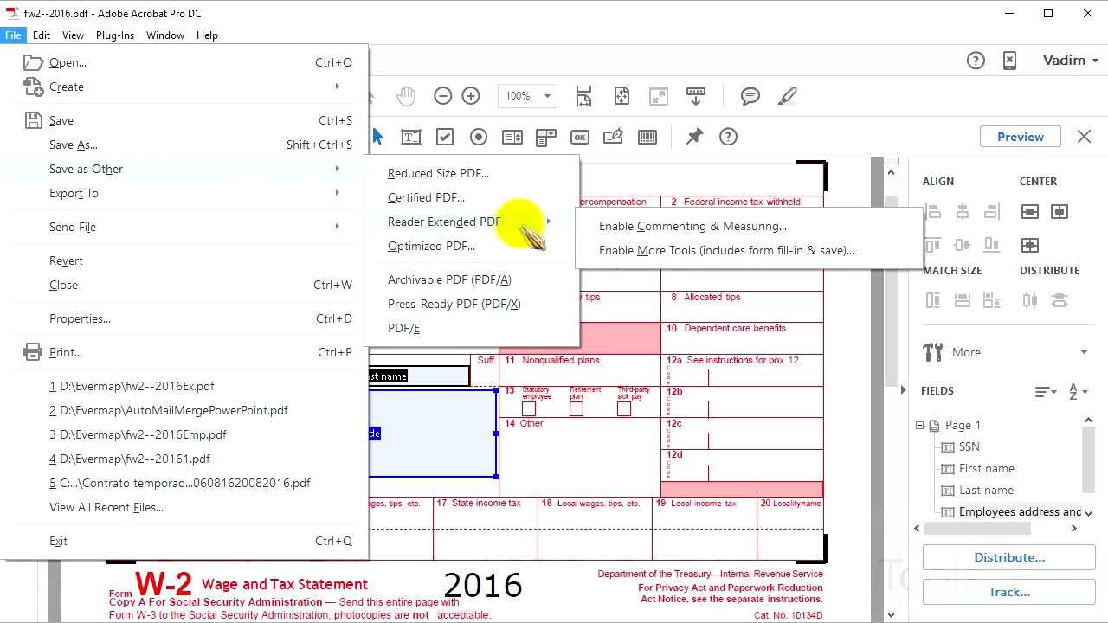
{"action": "left_click", "coordinate": [698, 251]}
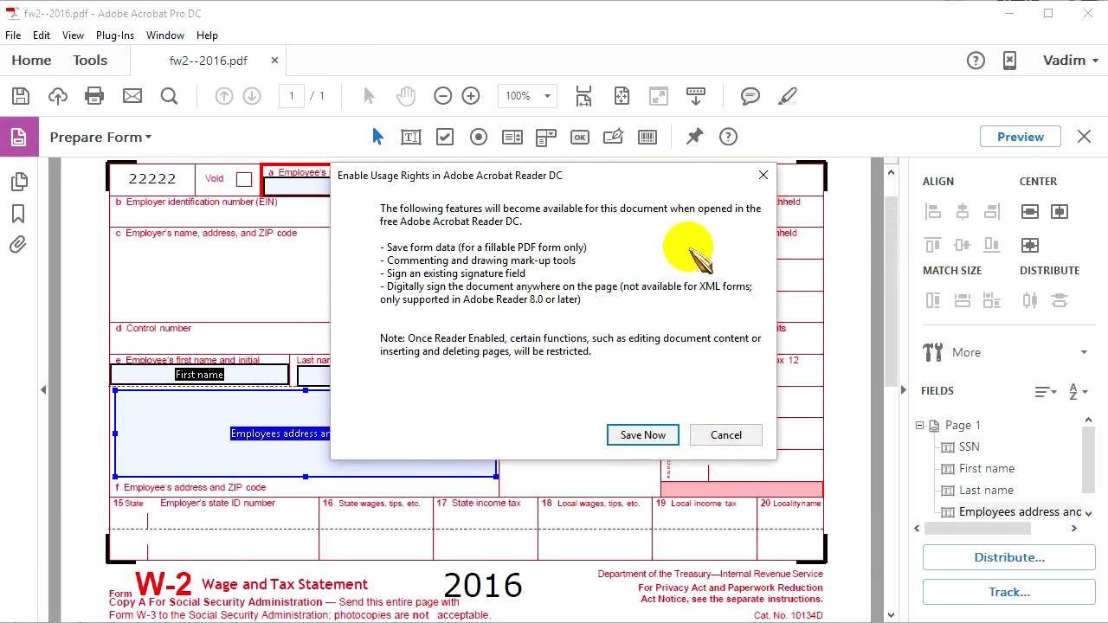
{"action": "left_click", "coordinate": [642, 435]}
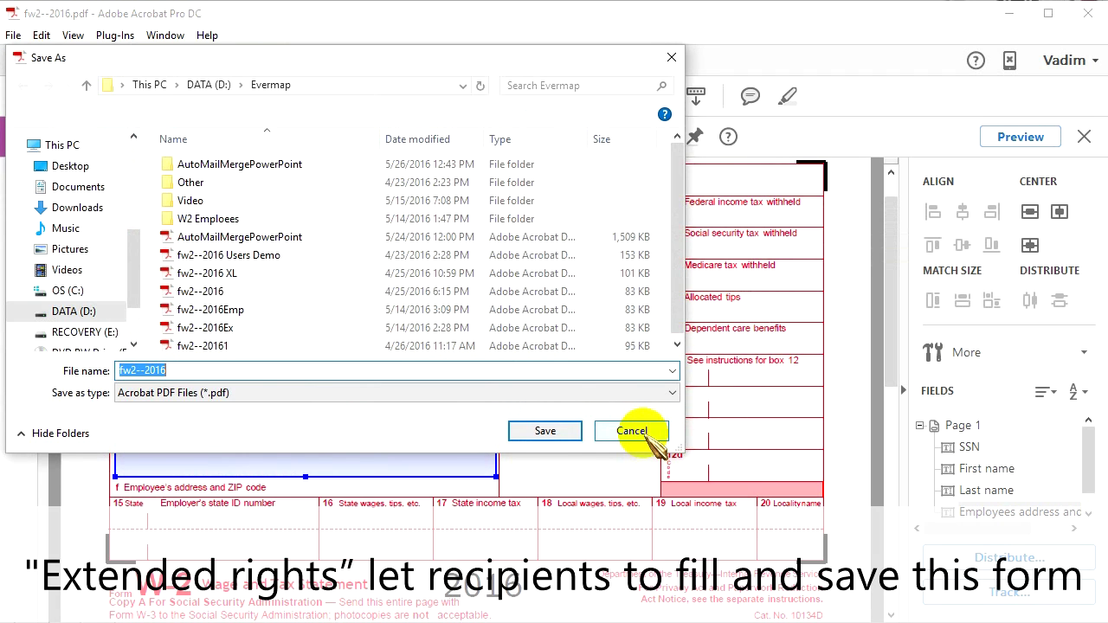
{"action": "left_click", "coordinate": [179, 371]}
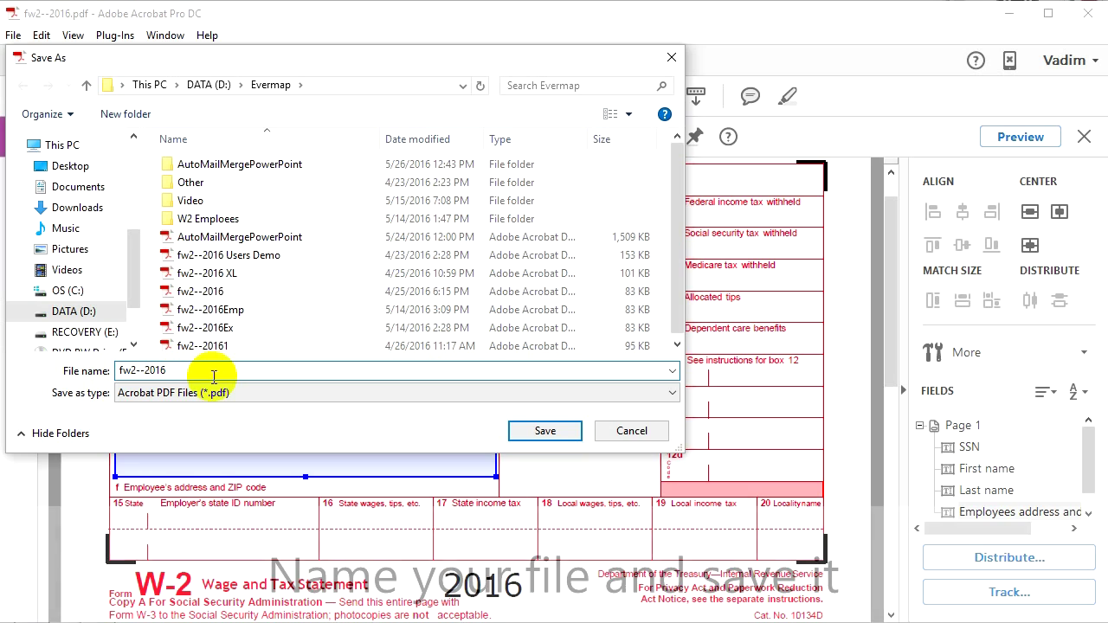
{"action": "type", "text": "E"}
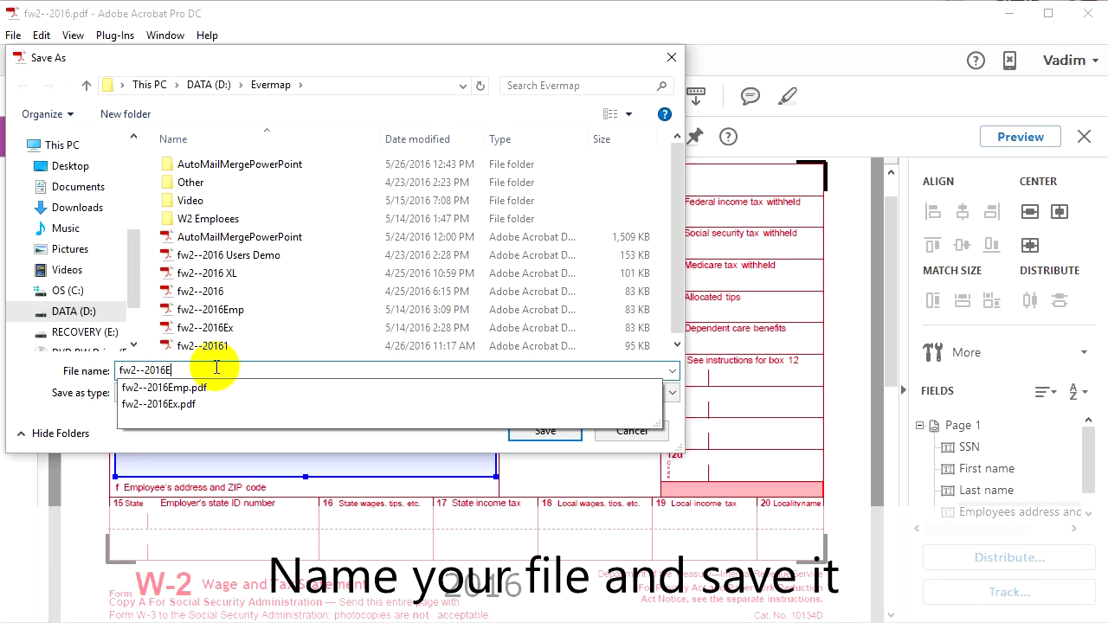
{"action": "type", "text": "XP"}
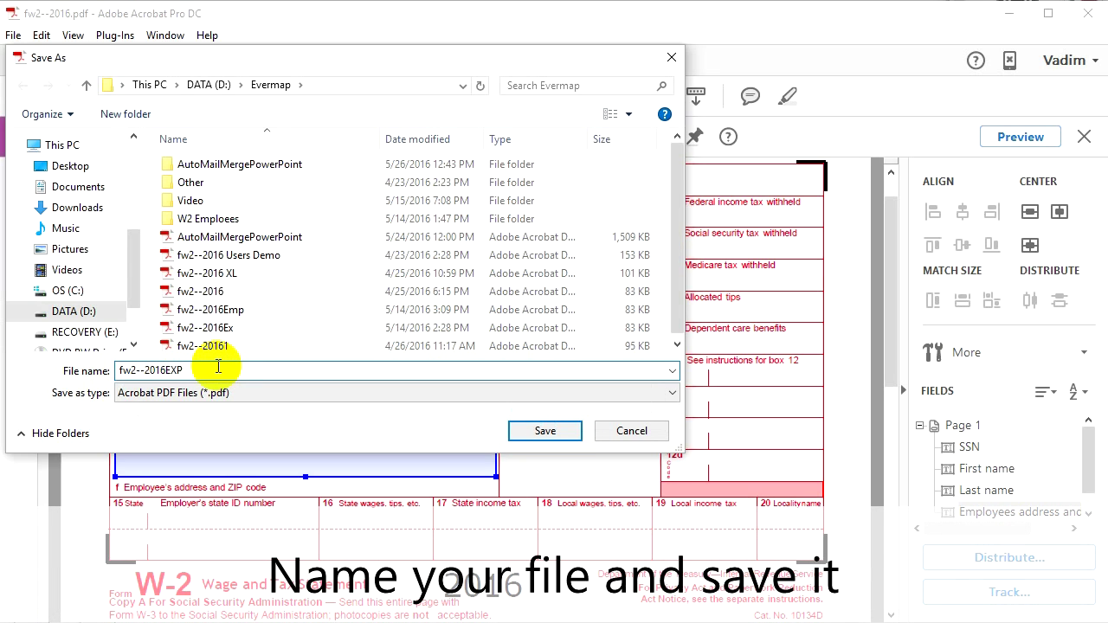
{"action": "left_click", "coordinate": [543, 431]}
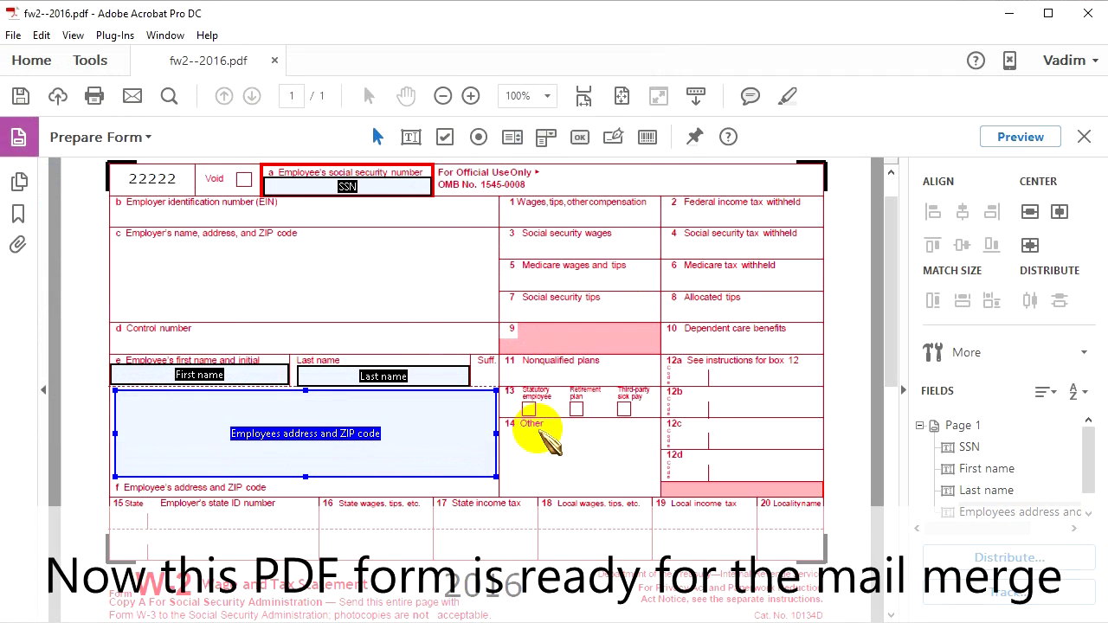
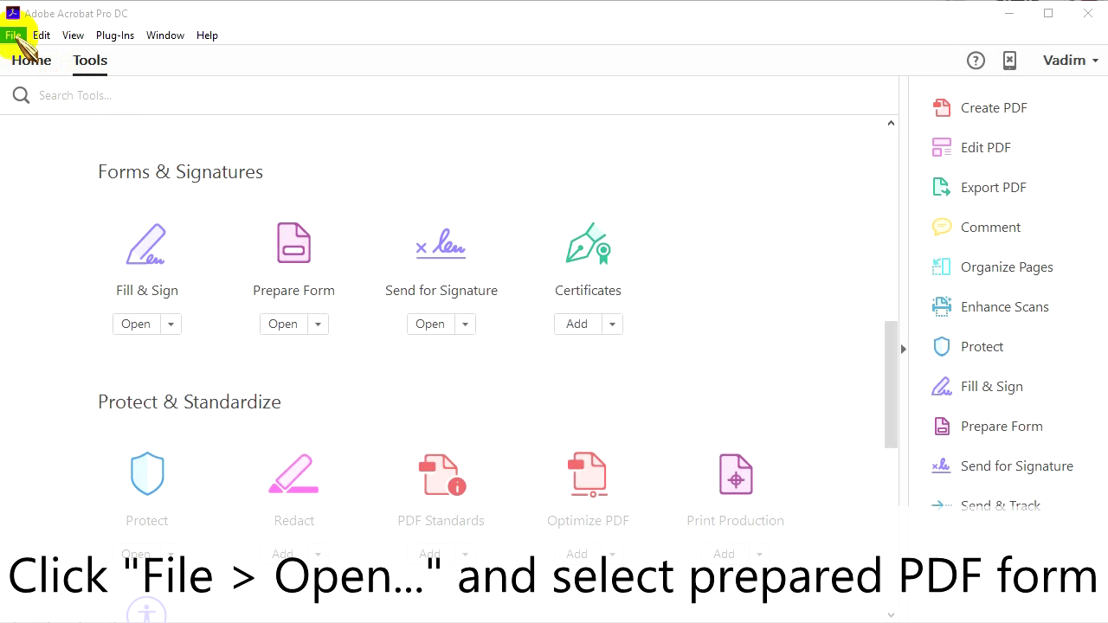
- Open the prepared form fw2--2016EXP from the Evermap folder
{"action": "left_click", "coordinate": [14, 35]}
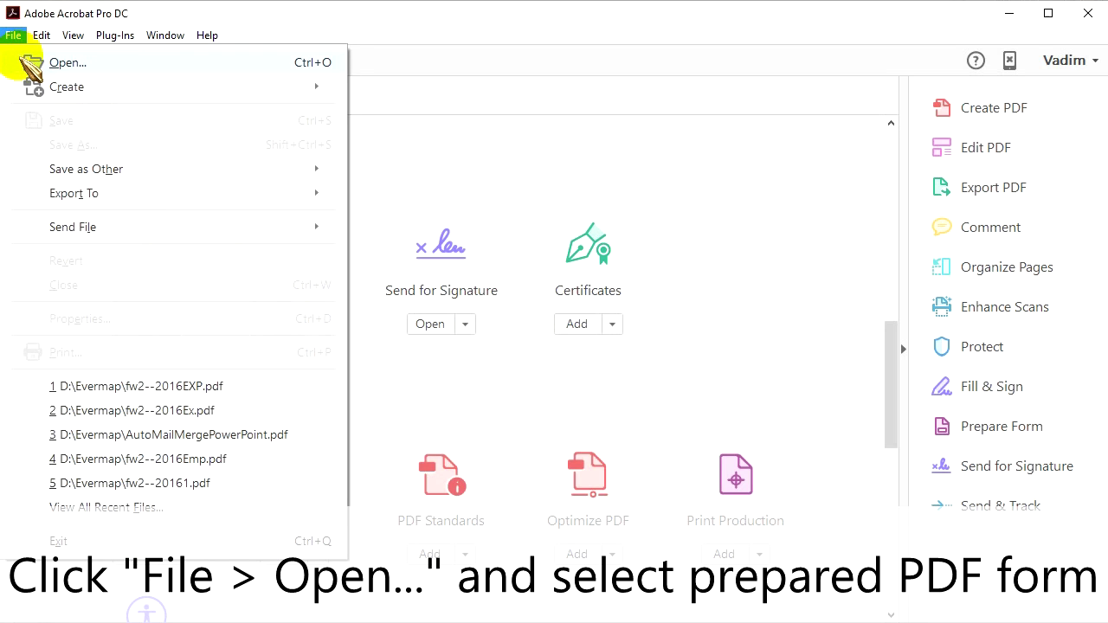
{"action": "left_click", "coordinate": [34, 64]}
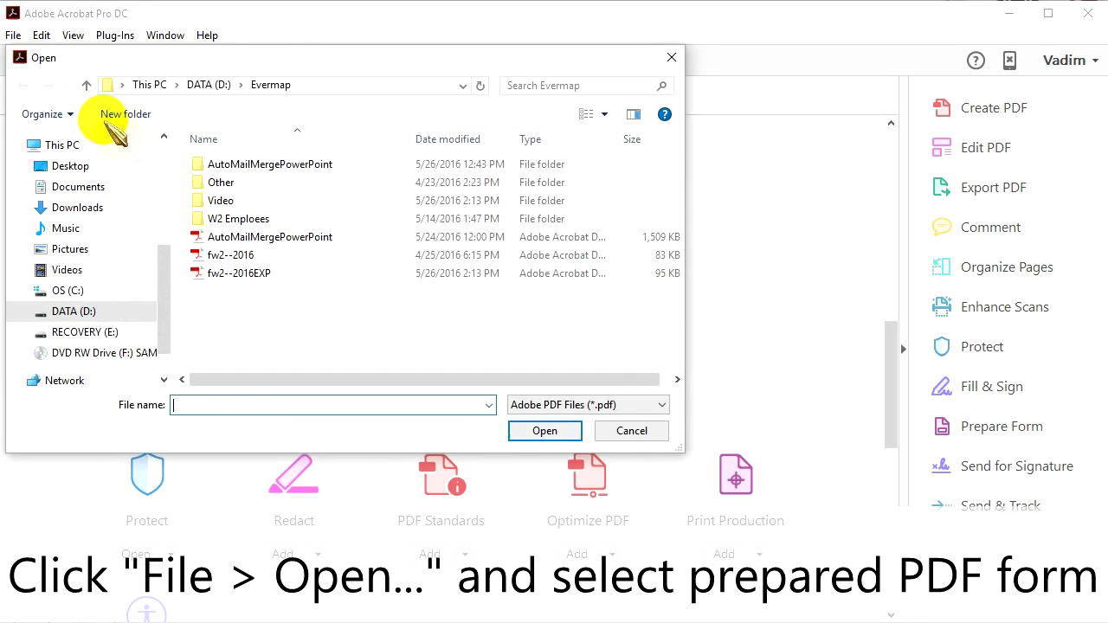
{"action": "left_click", "coordinate": [239, 273]}
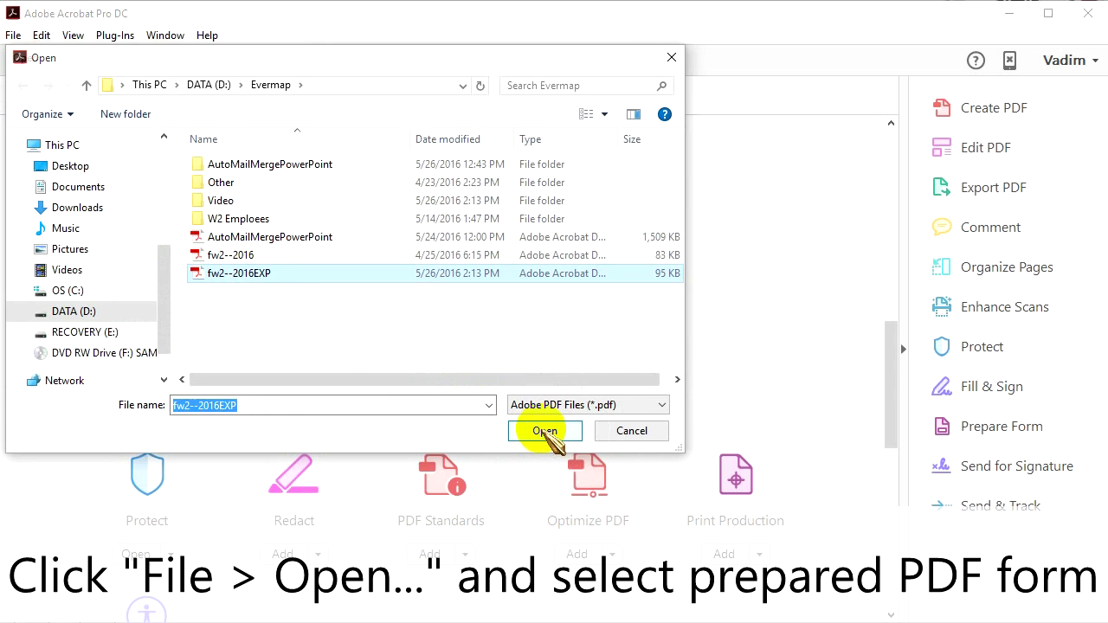
{"action": "left_click", "coordinate": [545, 431]}
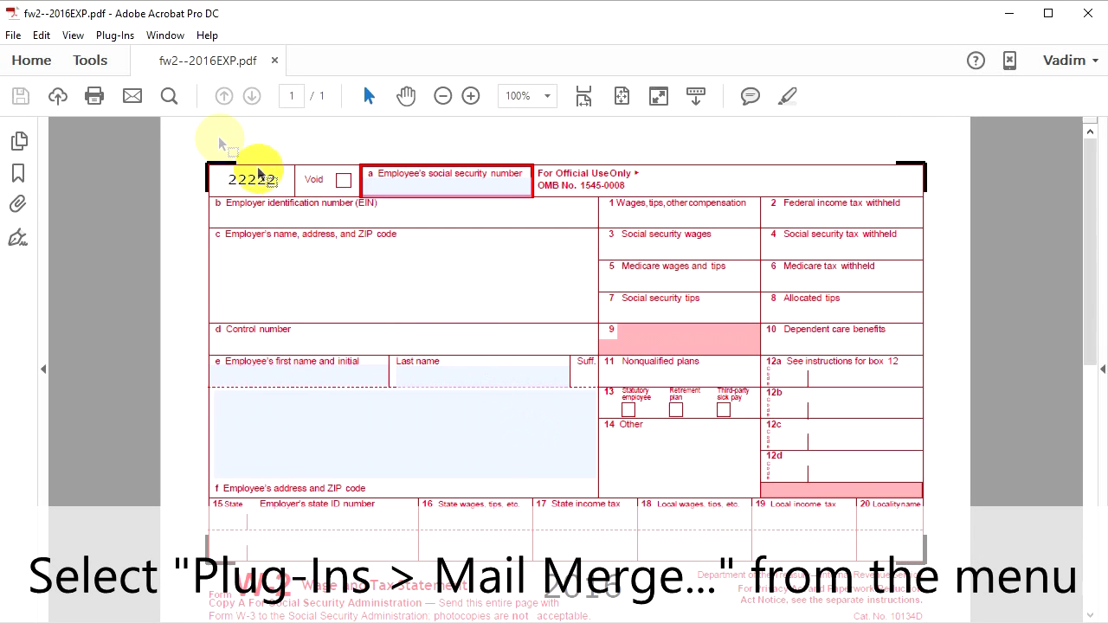
- Start editing the mail merge settings and choose the Employees sheet of the Microsoft Excel Worksheet file List Employees as the data source
{"action": "left_click", "coordinate": [121, 36]}
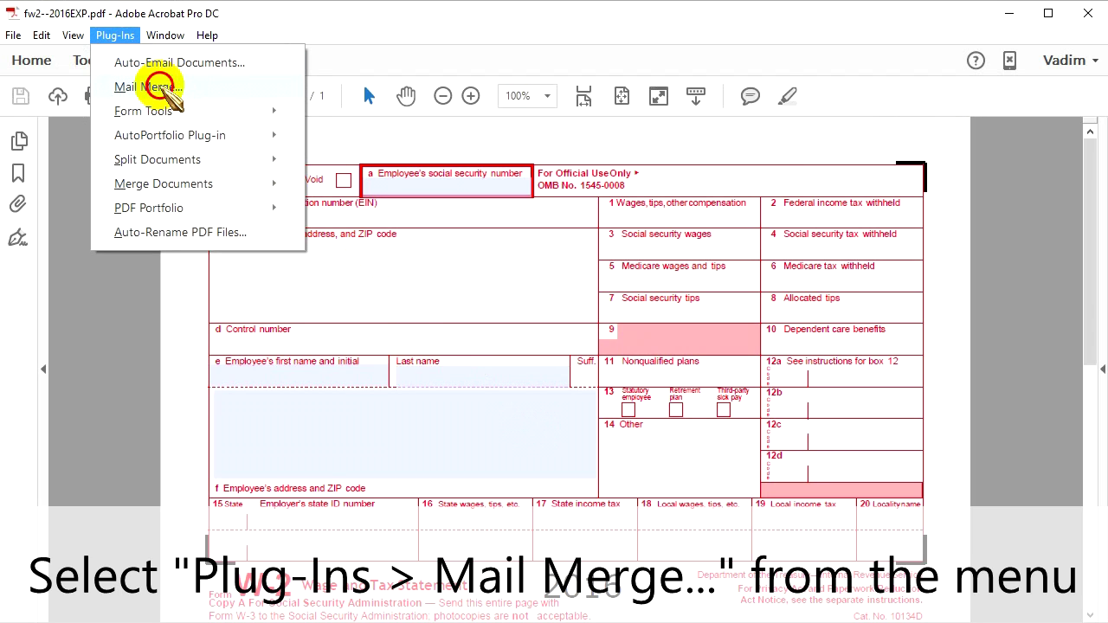
{"action": "left_click", "coordinate": [160, 87]}
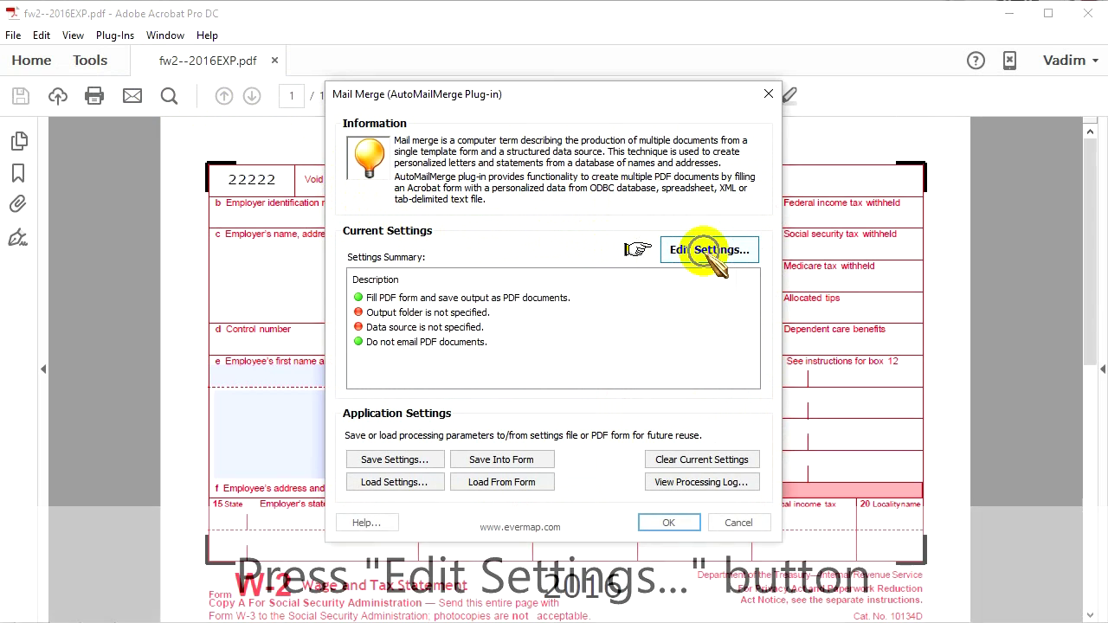
{"action": "left_click", "coordinate": [712, 251]}
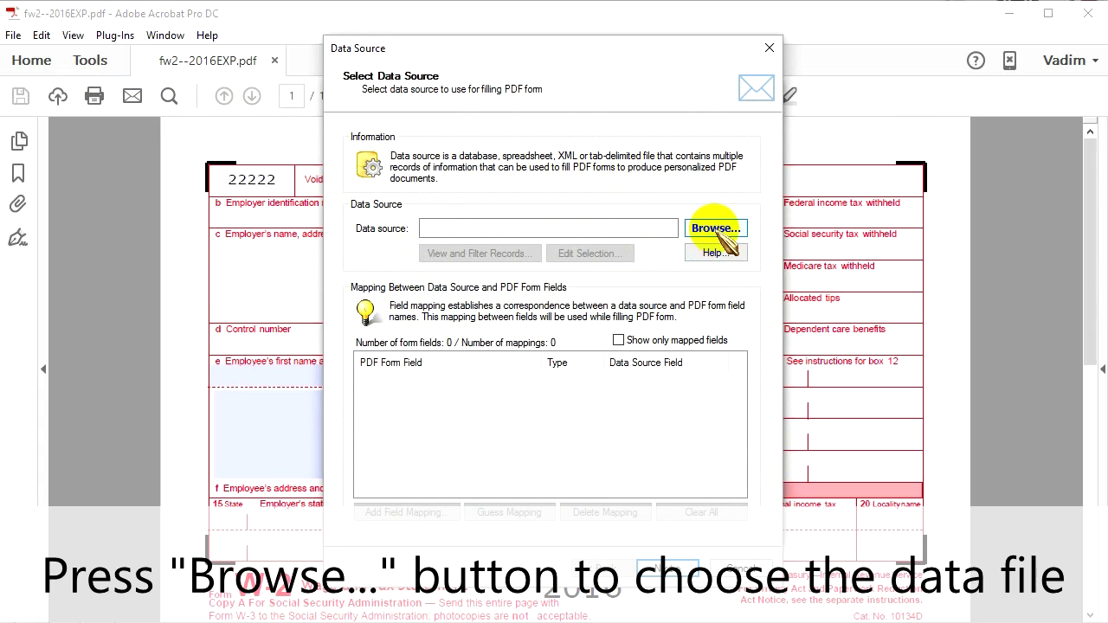
{"action": "left_click", "coordinate": [715, 229]}
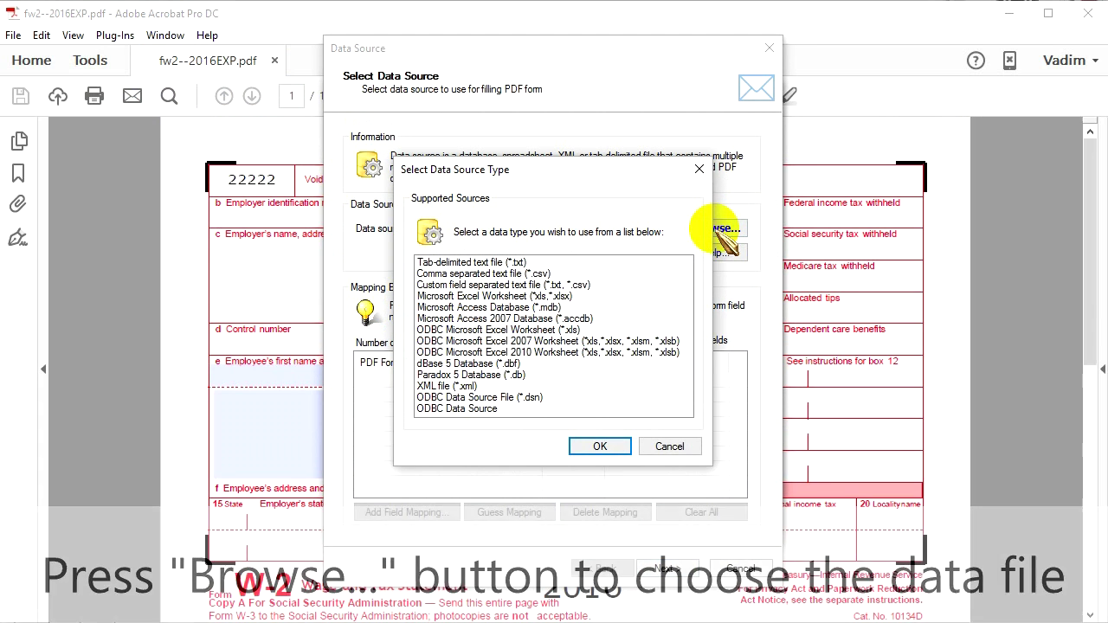
{"action": "left_click", "coordinate": [558, 296]}
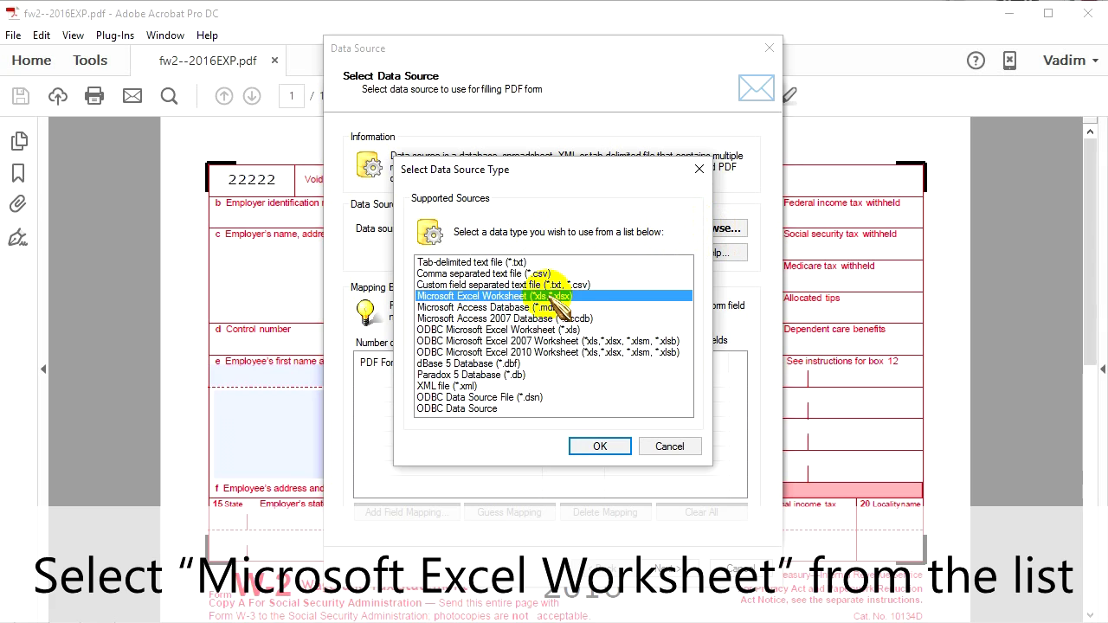
{"action": "left_click", "coordinate": [601, 446]}
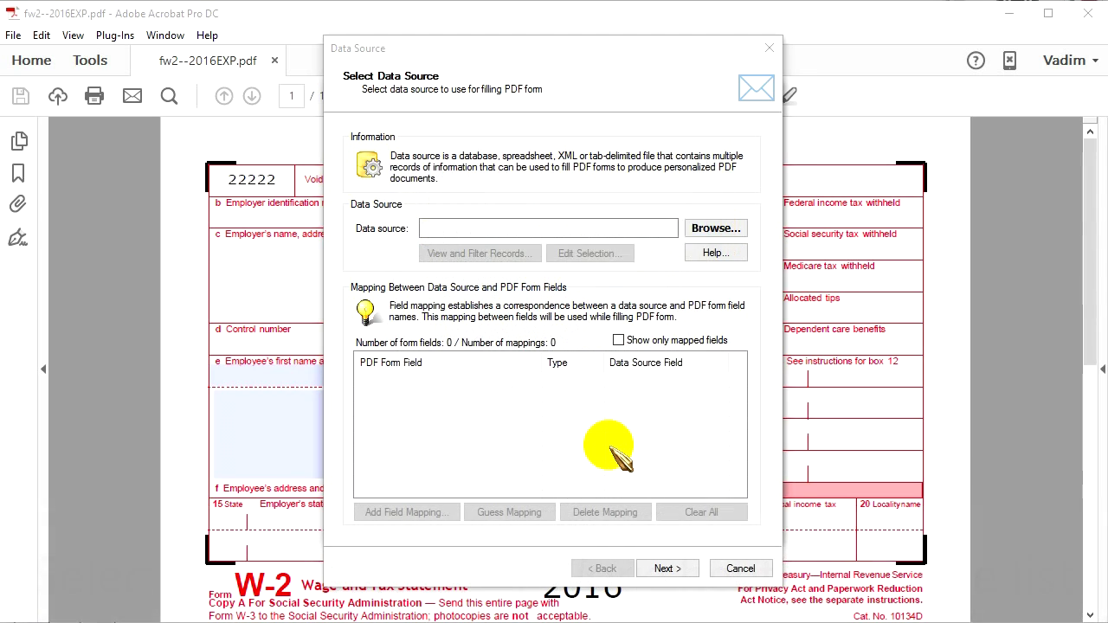
{"action": "left_click", "coordinate": [564, 254]}
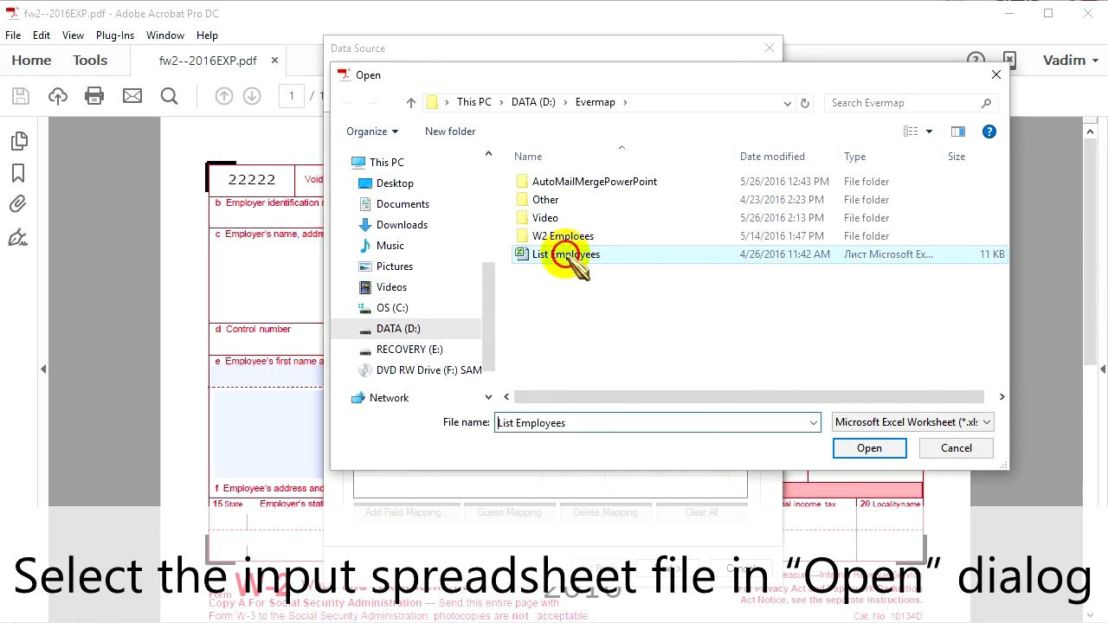
{"action": "left_click", "coordinate": [870, 448]}
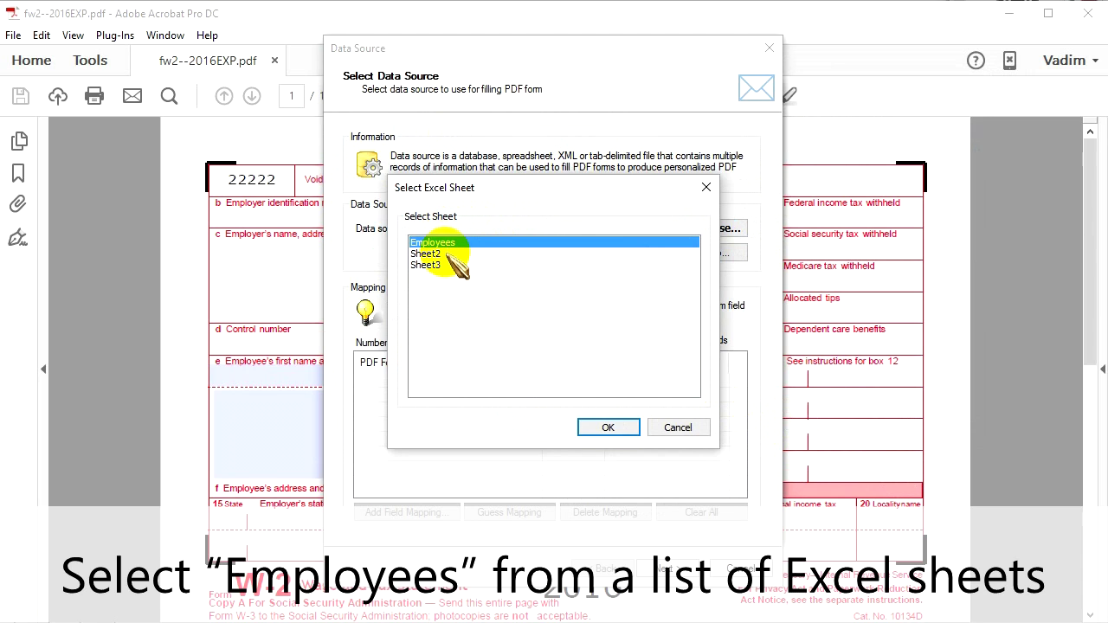
{"action": "left_click", "coordinate": [607, 426]}
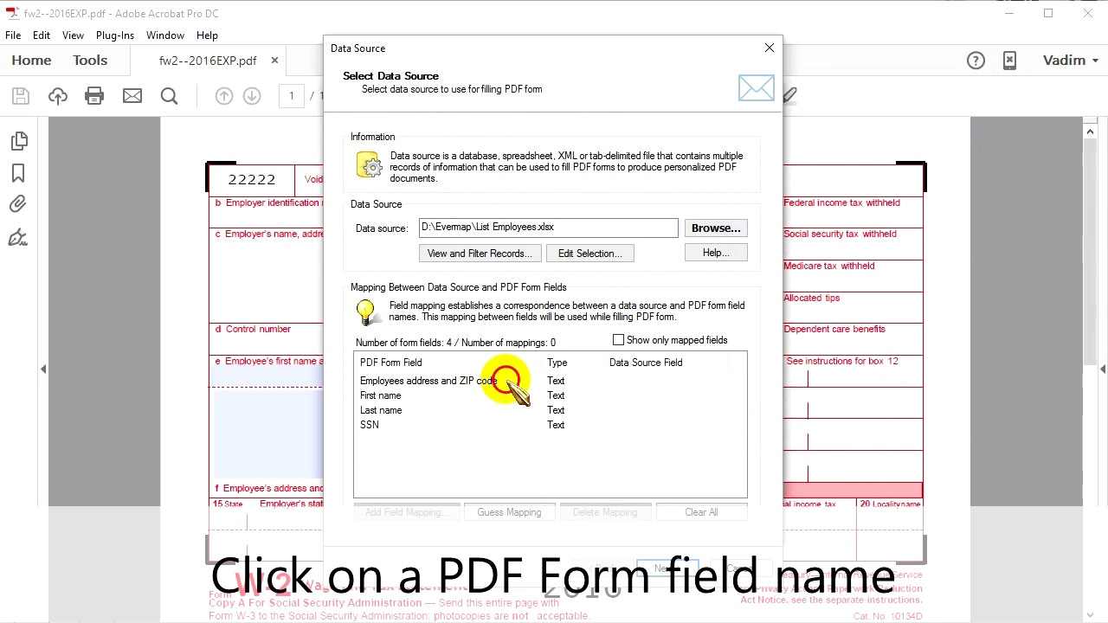
- Map the form field Employees address and ZIP code to the data field of the same name
{"action": "left_click", "coordinate": [506, 380]}
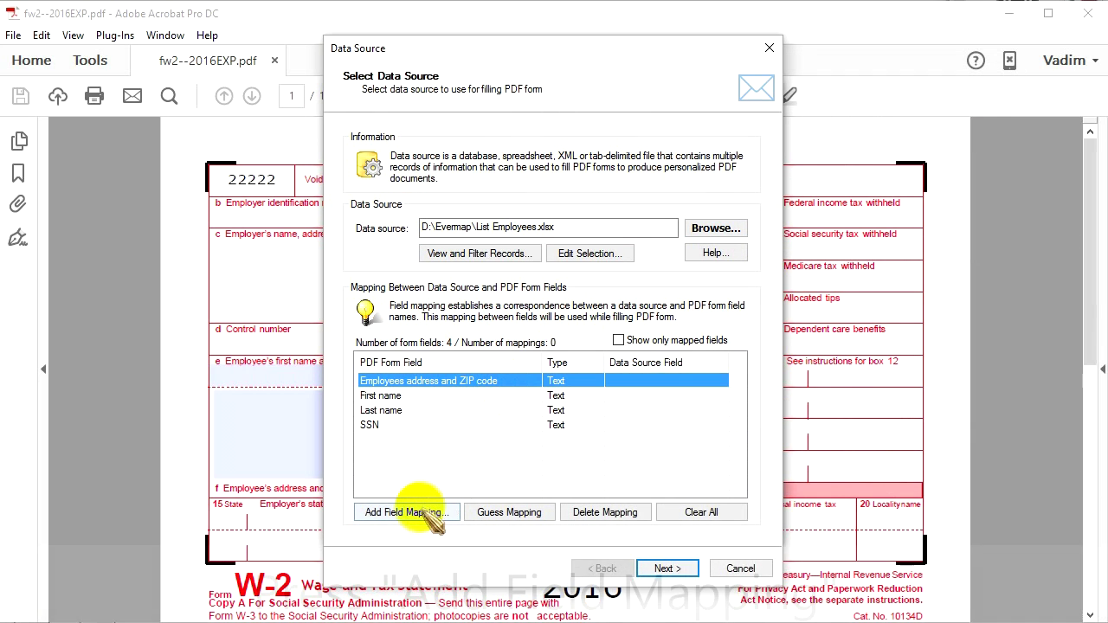
{"action": "left_click", "coordinate": [426, 512]}
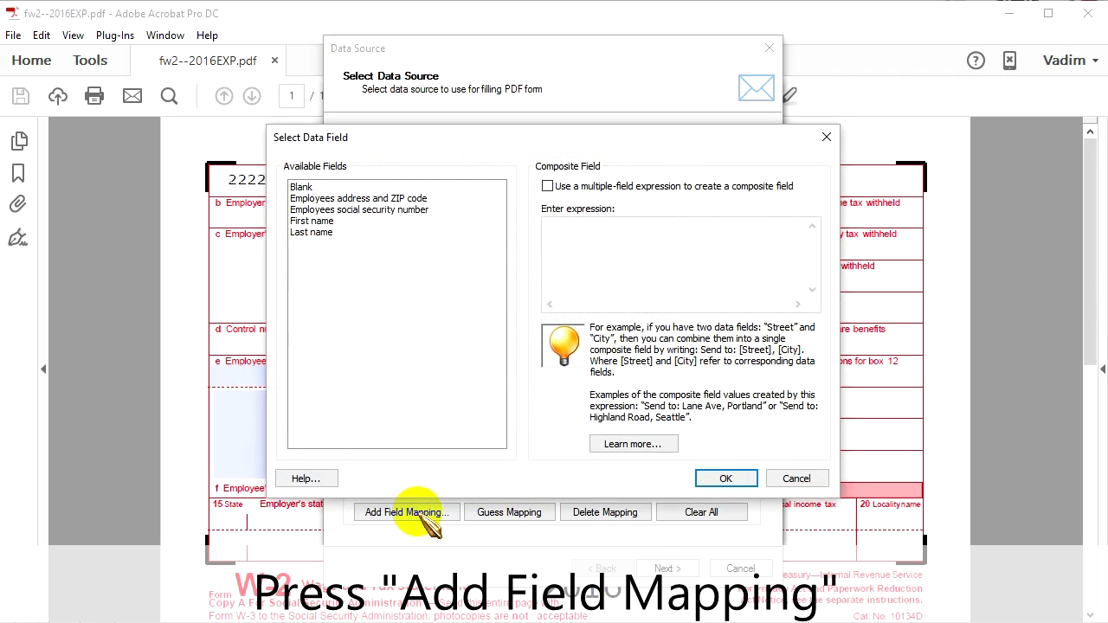
{"action": "left_click", "coordinate": [375, 198]}
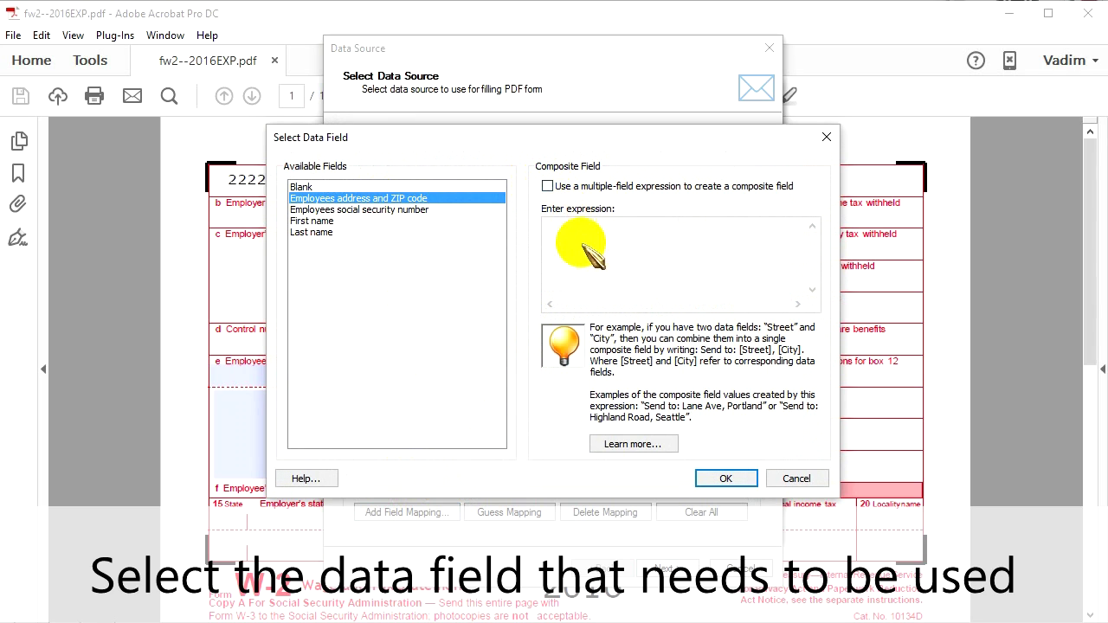
{"action": "left_click", "coordinate": [726, 479]}
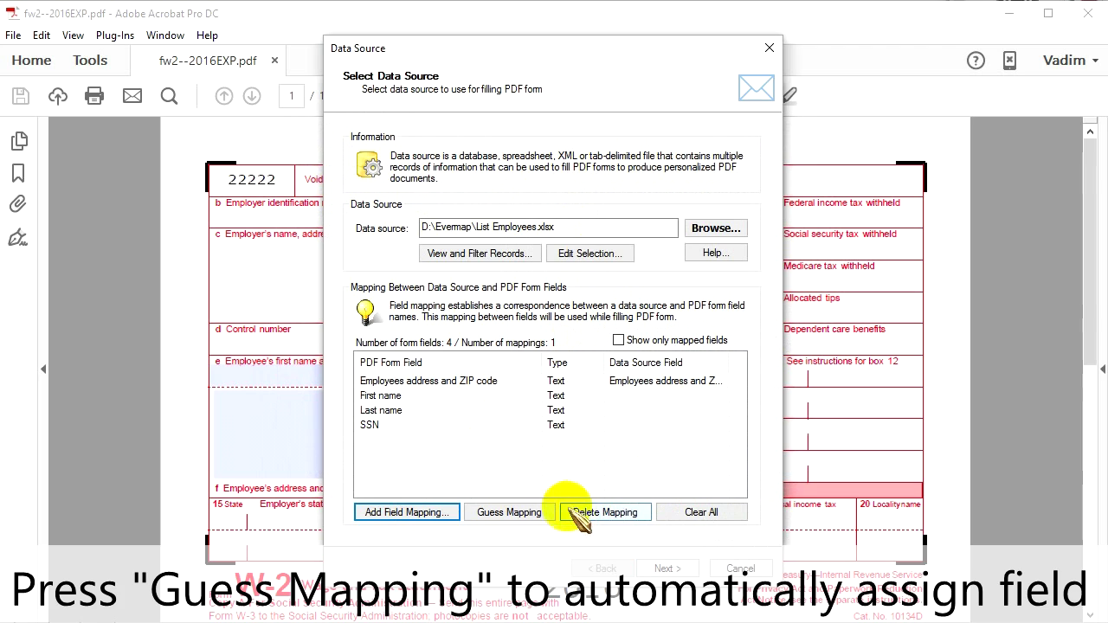
- Have the plug-in guess the remaining field mappings automatically by name similarity
{"action": "left_click", "coordinate": [509, 513]}
{"action": "left_click", "coordinate": [638, 423]}
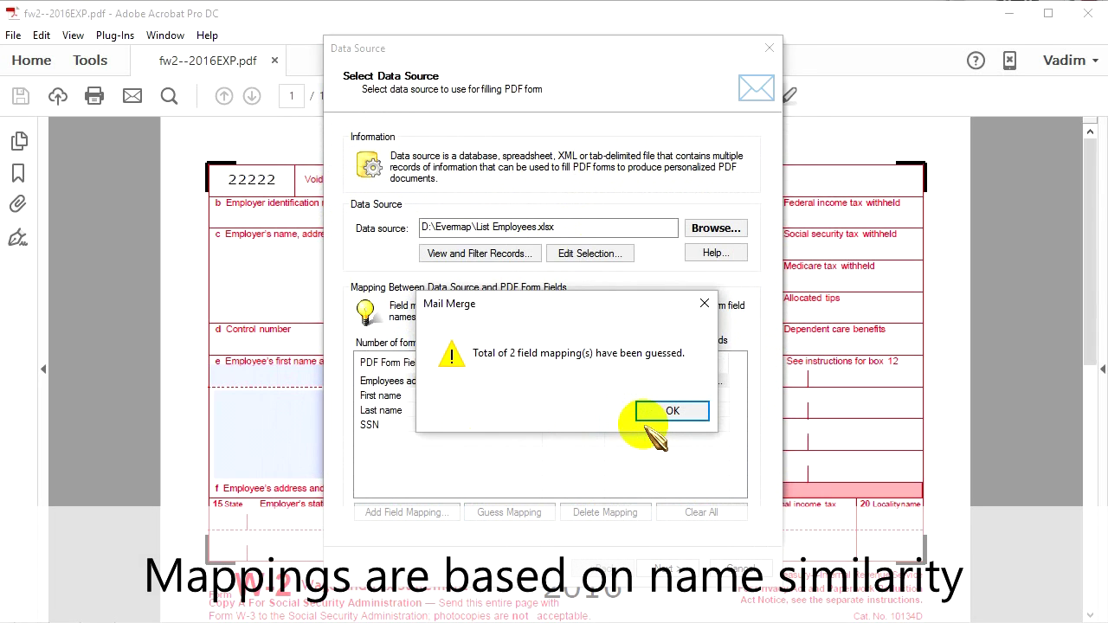
{"action": "left_click", "coordinate": [672, 412]}
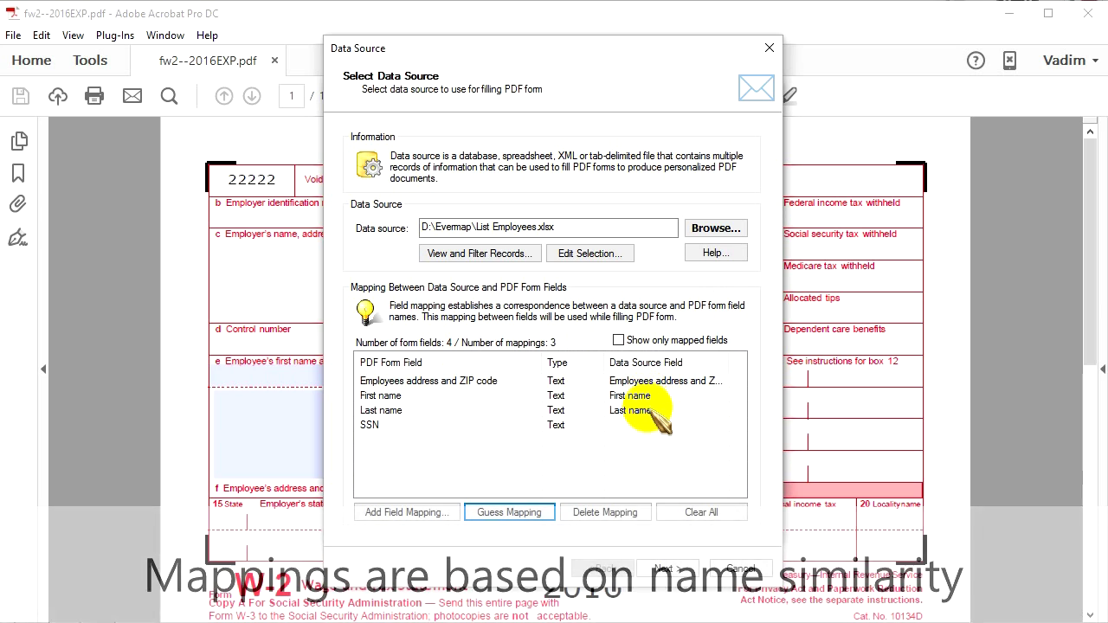
- Map the SSN form field to the Employees social security number data field
{"action": "left_click", "coordinate": [524, 425]}
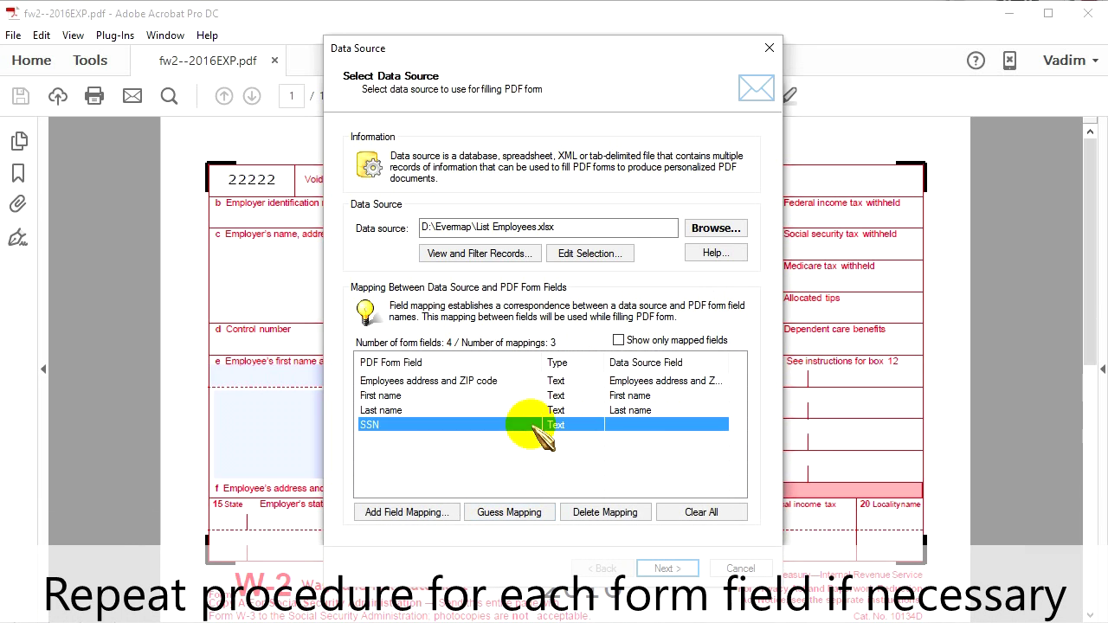
{"action": "left_click", "coordinate": [424, 512]}
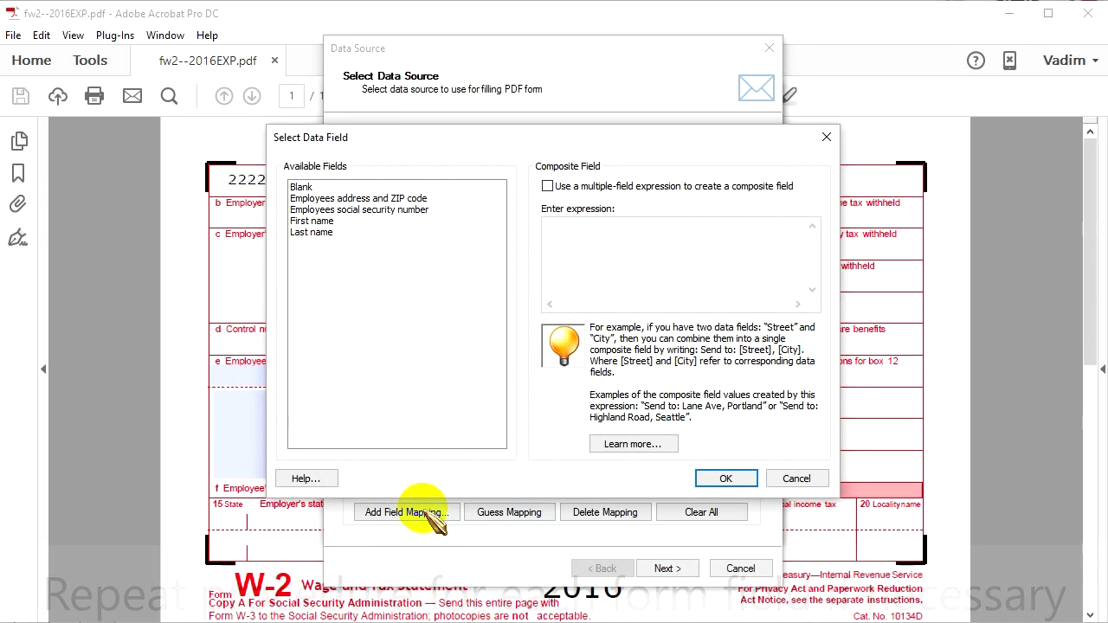
{"action": "left_click", "coordinate": [390, 210]}
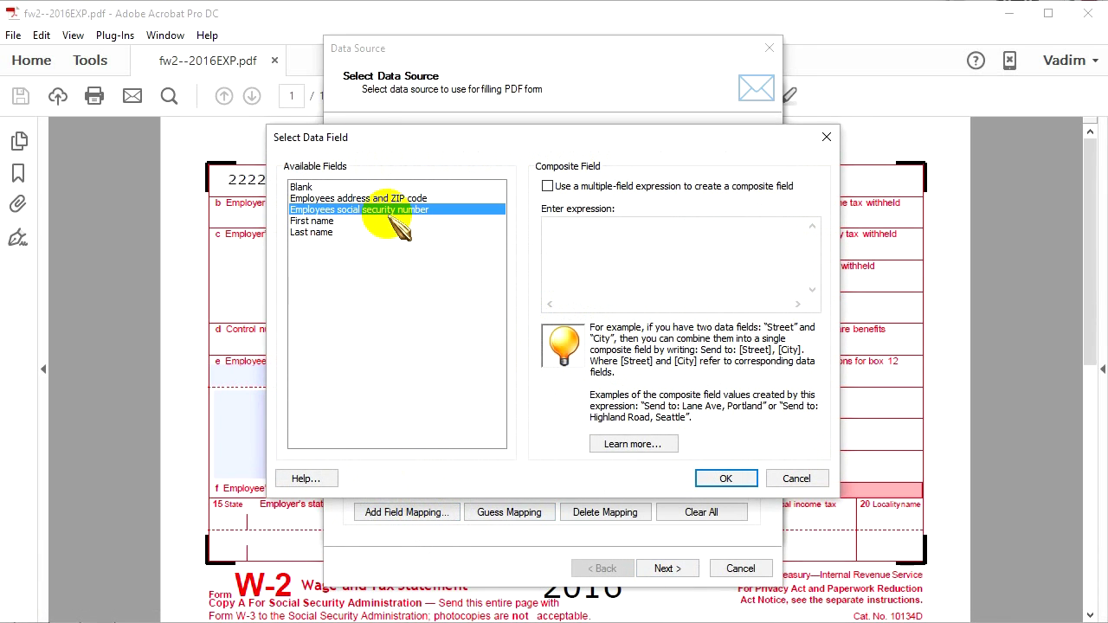
{"action": "left_click", "coordinate": [719, 478]}
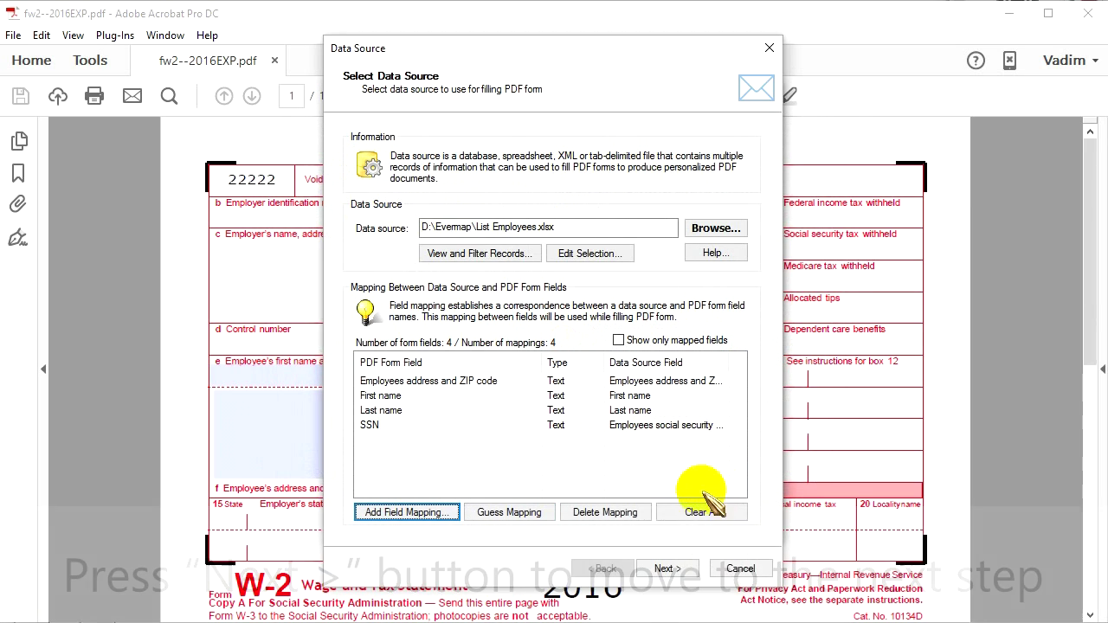
- Finish the mail merge settings, keeping the default field, output, watermark, security, e-mail and advanced options
{"action": "left_click", "coordinate": [666, 568]}
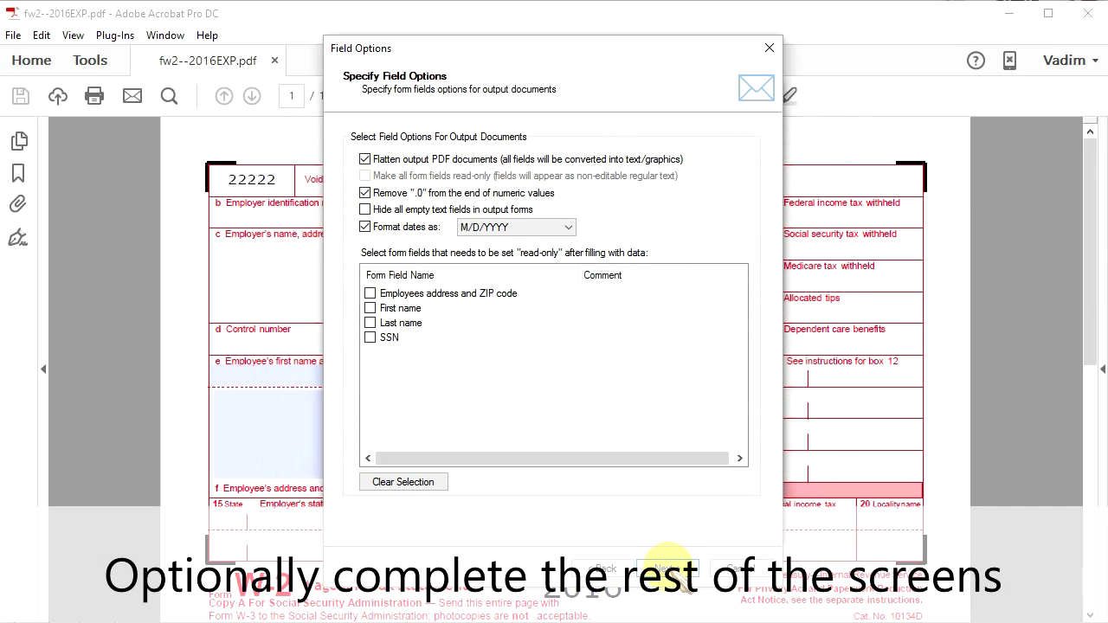
{"action": "left_click", "coordinate": [667, 569]}
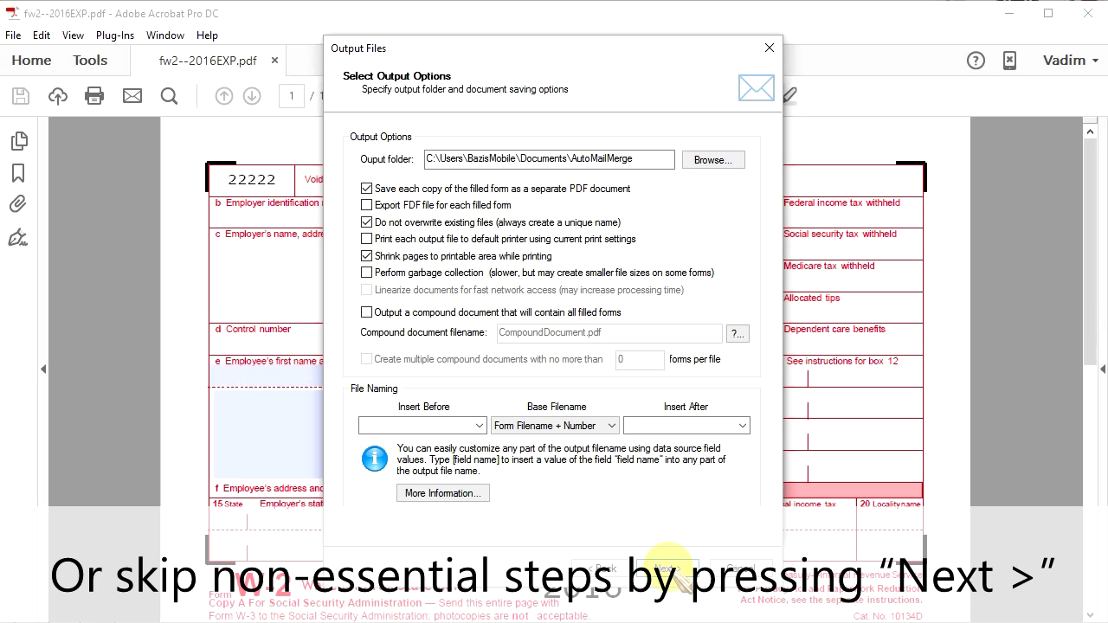
{"action": "left_click", "coordinate": [666, 569]}
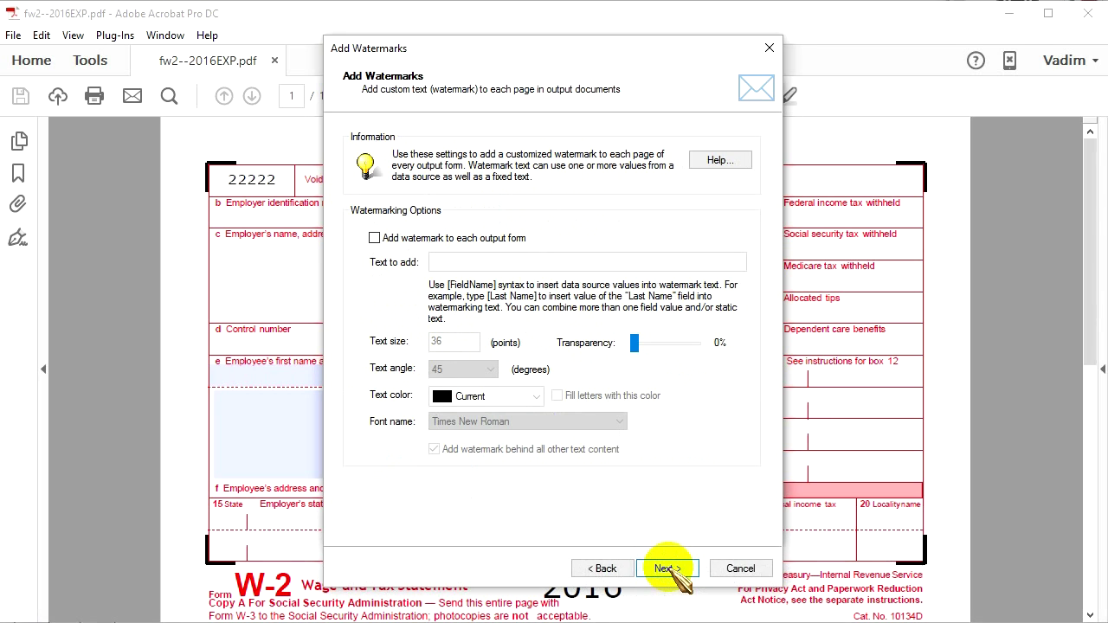
{"action": "left_click", "coordinate": [667, 568]}
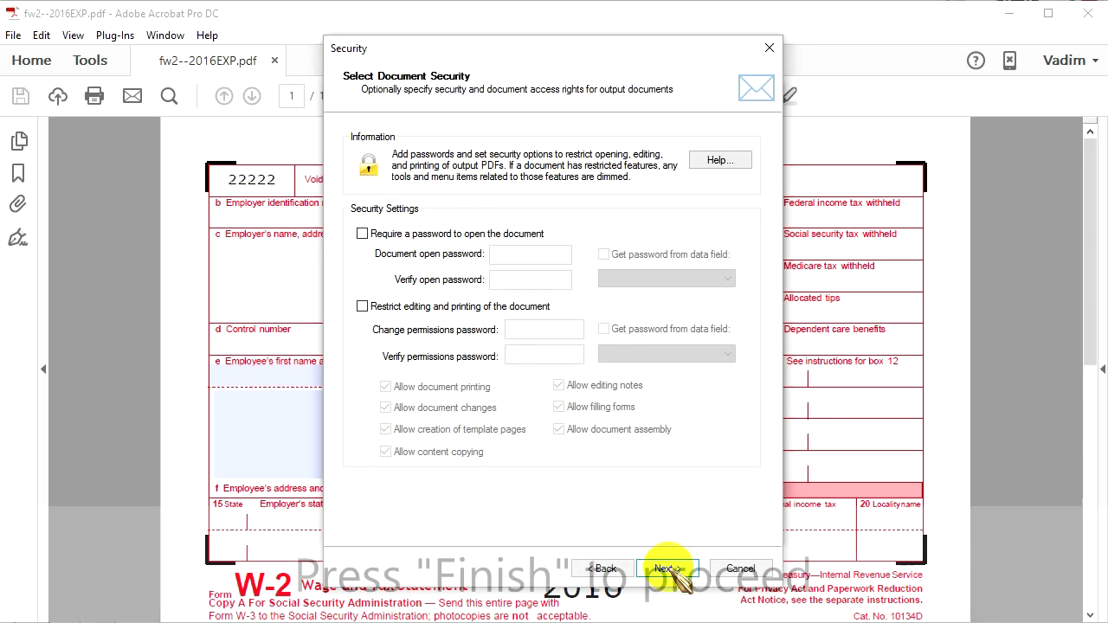
{"action": "left_click", "coordinate": [668, 569]}
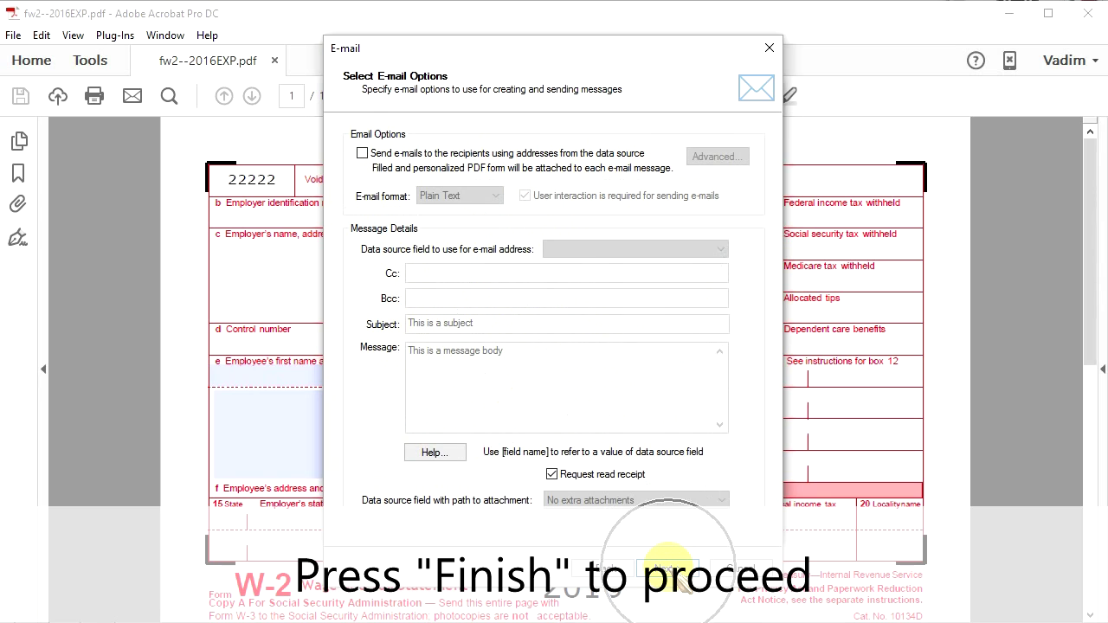
{"action": "left_click", "coordinate": [669, 569]}
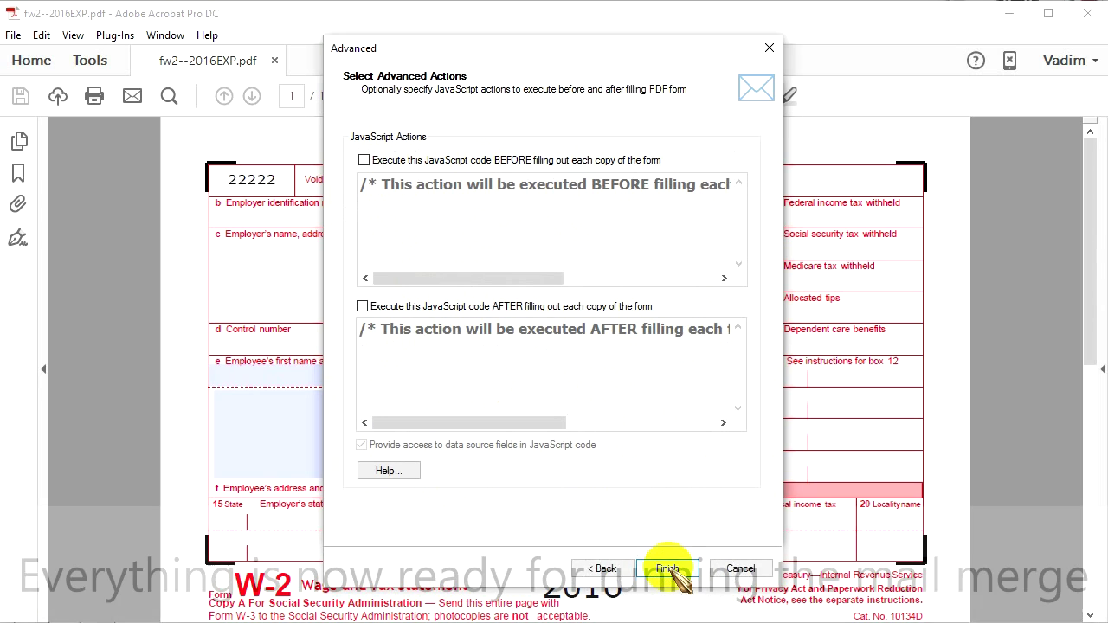
{"action": "left_click", "coordinate": [667, 568]}
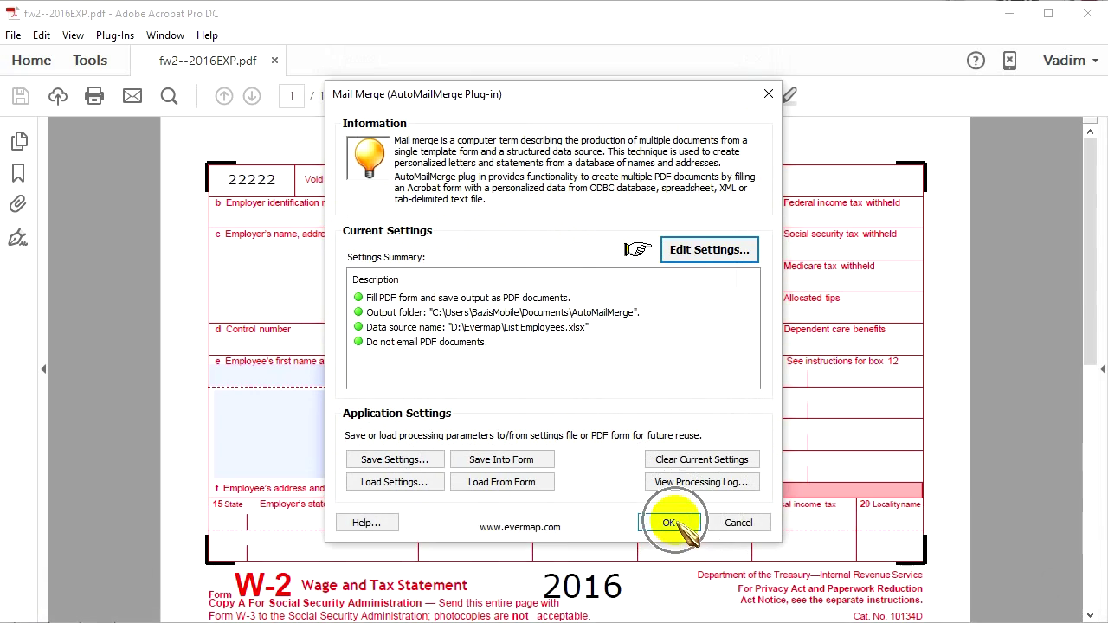
- Run the mail merge on the current form and open its output folder
{"action": "left_click", "coordinate": [671, 523]}
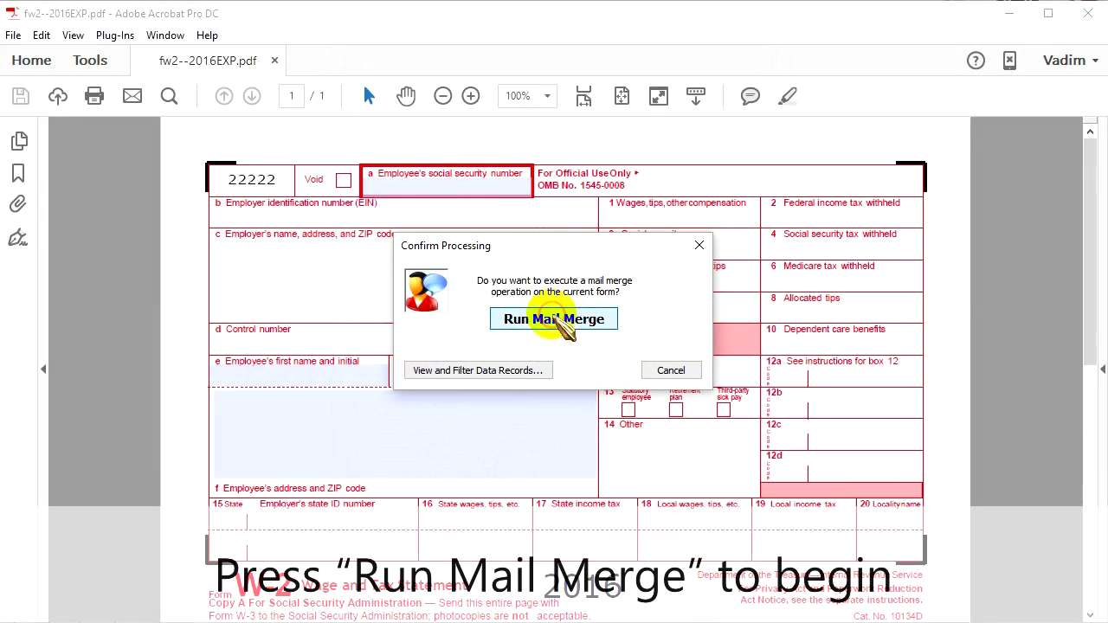
{"action": "left_click", "coordinate": [561, 320]}
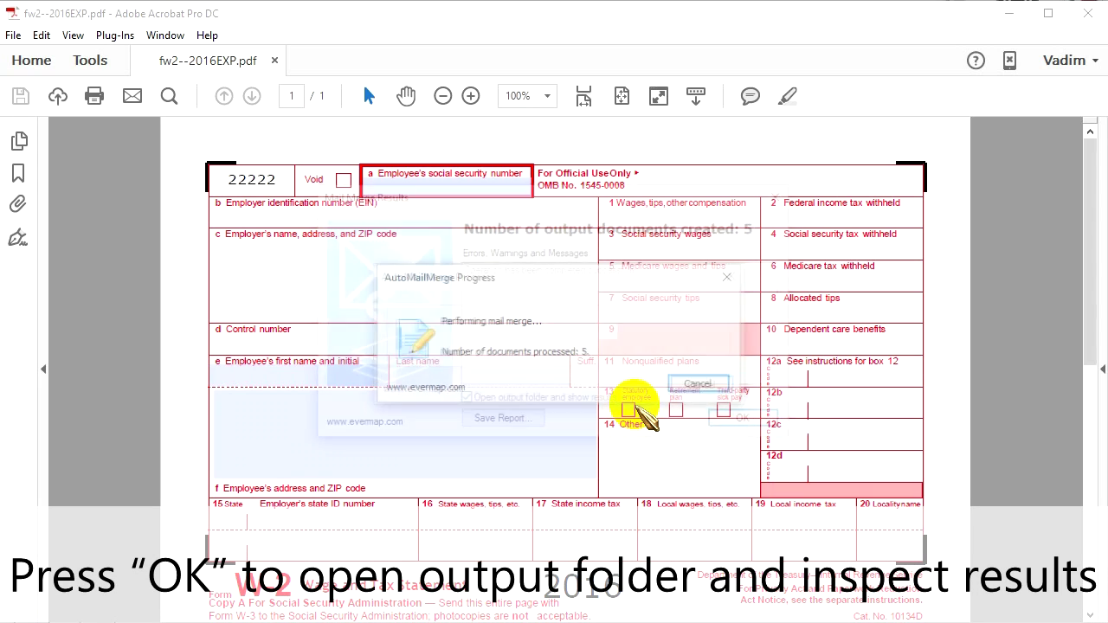
{"action": "left_click", "coordinate": [747, 423]}
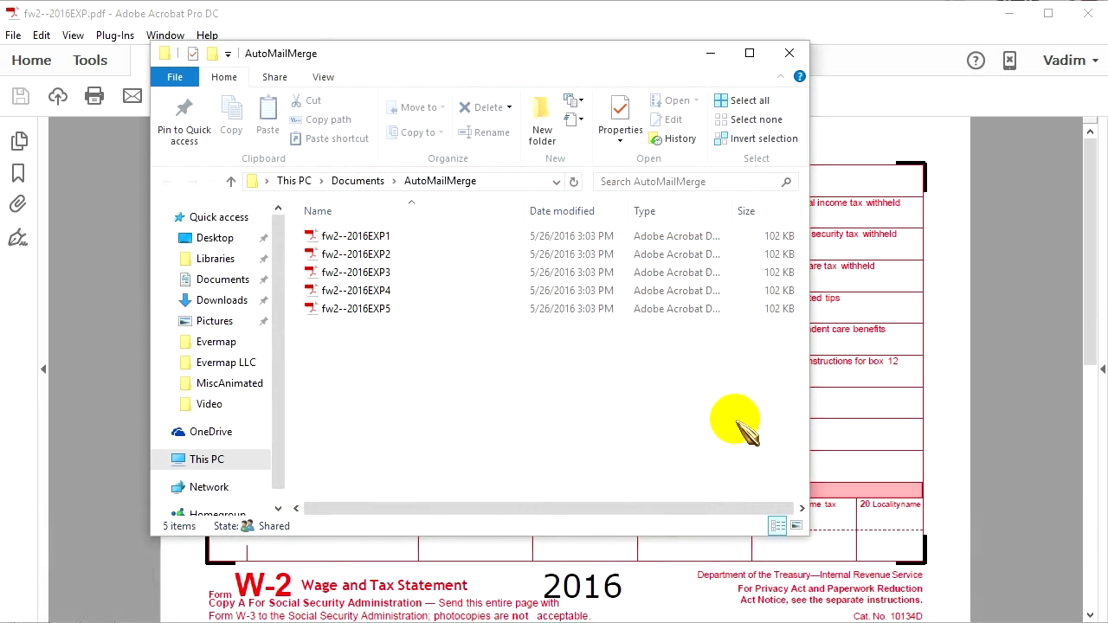
- Examine the filled fields in the output file fw2--2016EXP1, and close both the file and the output folder
{"action": "double_click", "coordinate": [379, 239]}
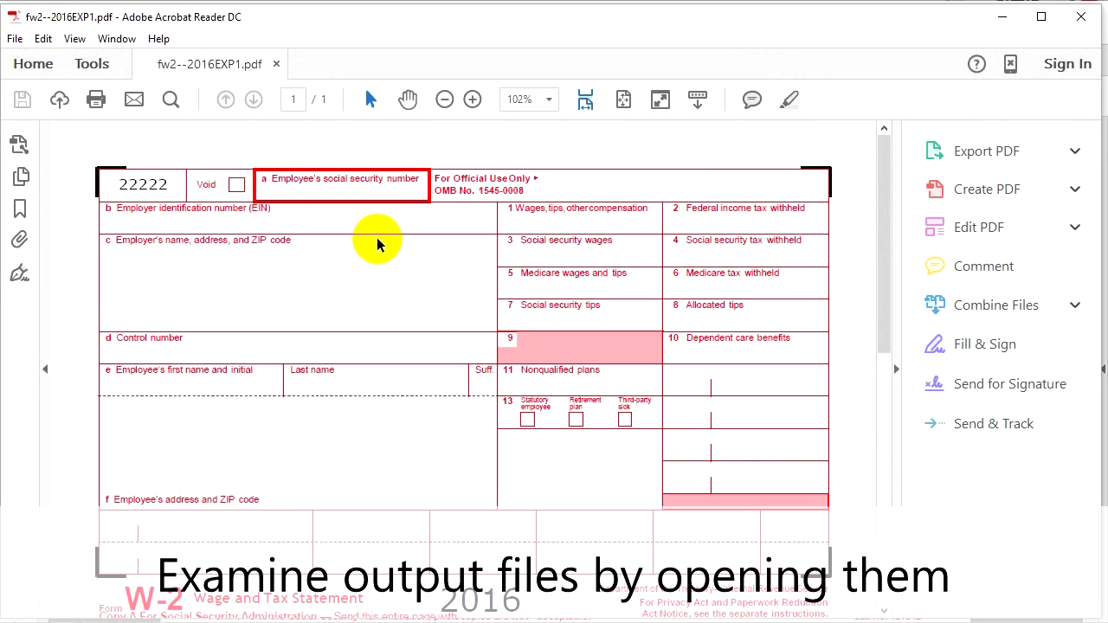
{"action": "left_click", "coordinate": [331, 199]}
{"action": "left_click", "coordinate": [151, 382]}
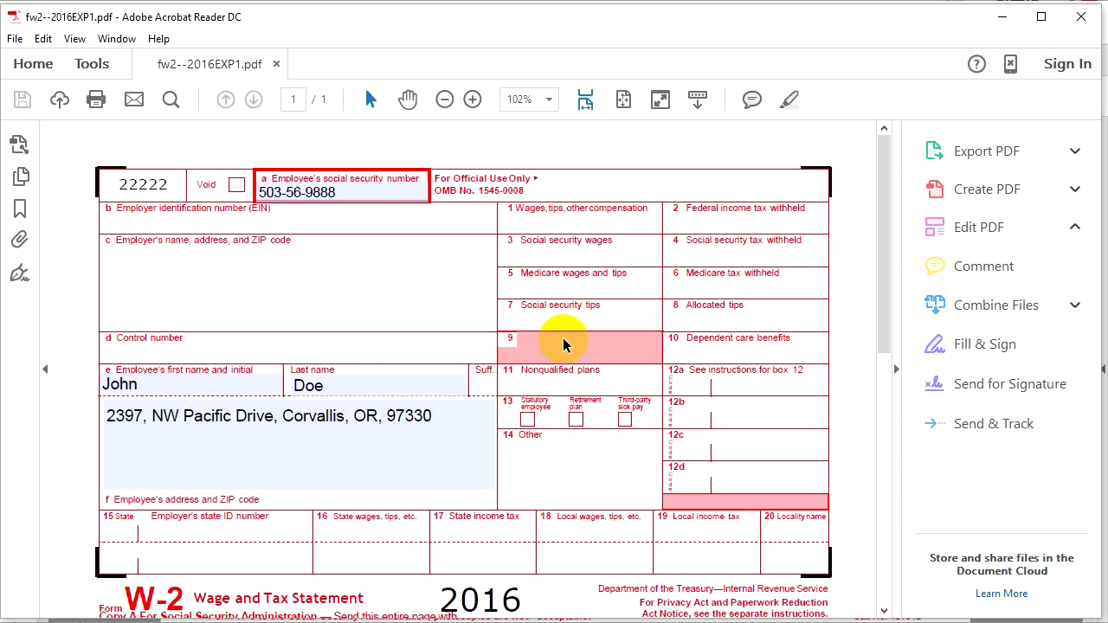
{"action": "left_click", "coordinate": [1082, 17]}
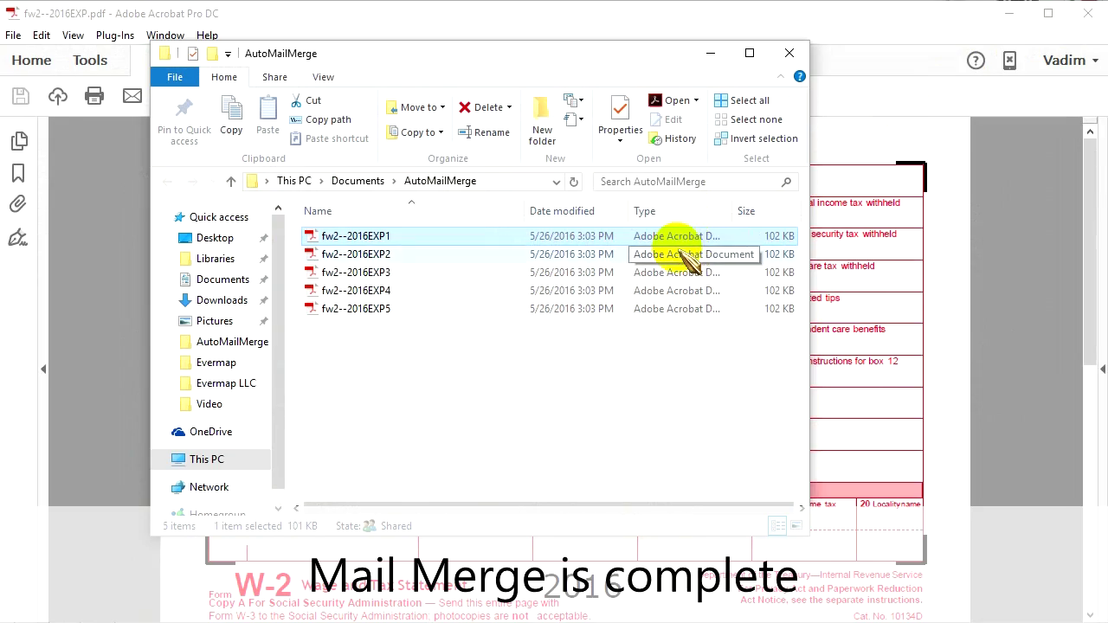
{"action": "left_click", "coordinate": [789, 53]}
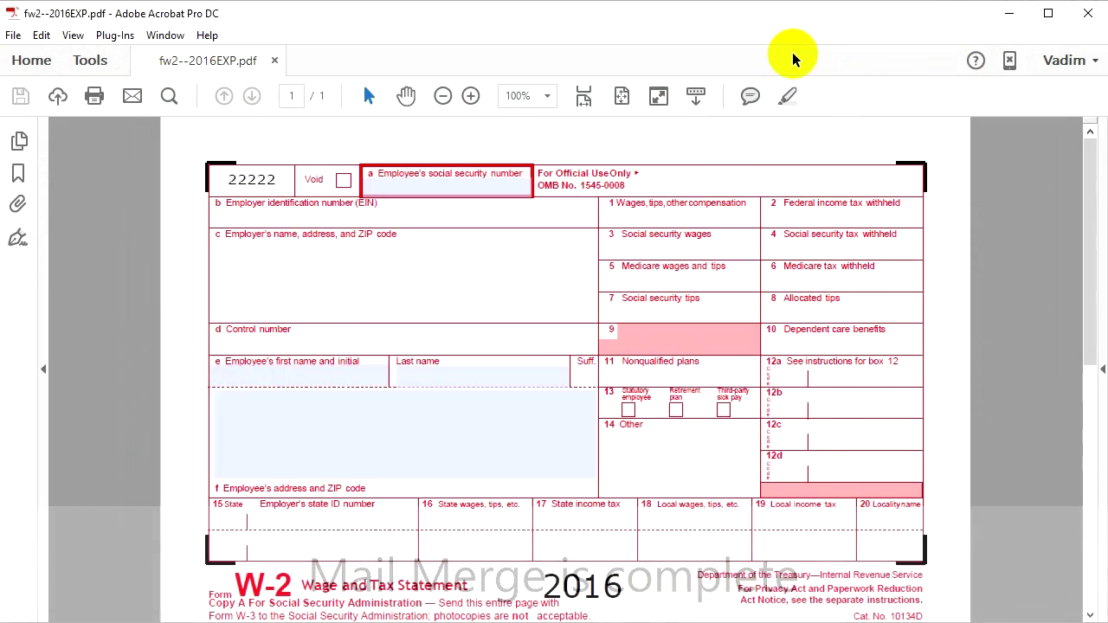